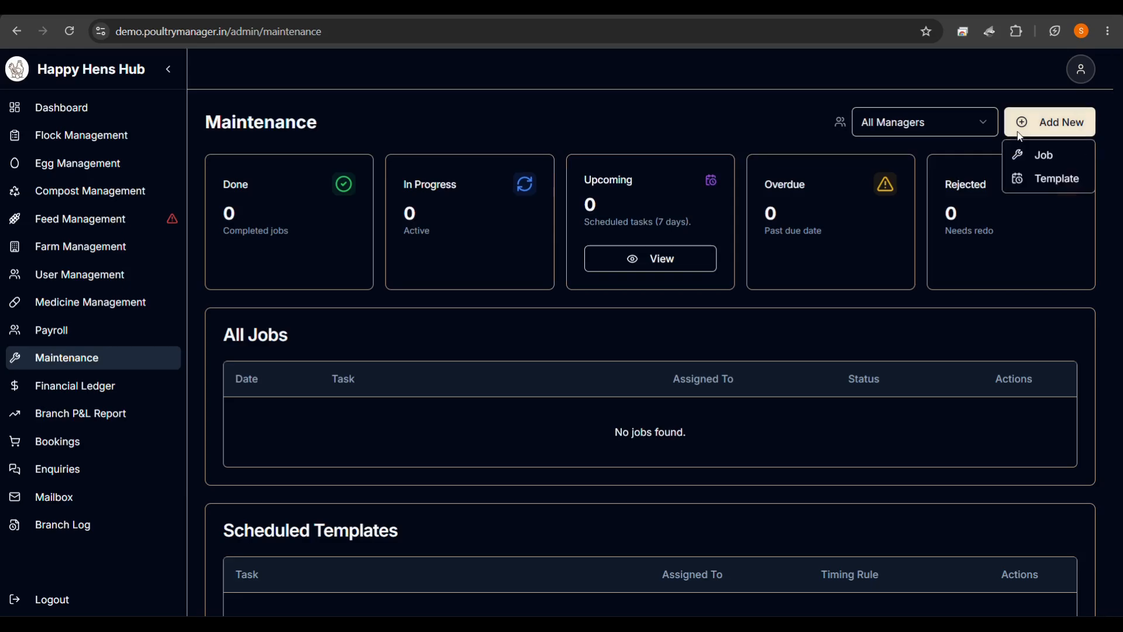
Create a new maintenance job titled "Clean" with the description "Clean Door"
left_click(1029, 151)
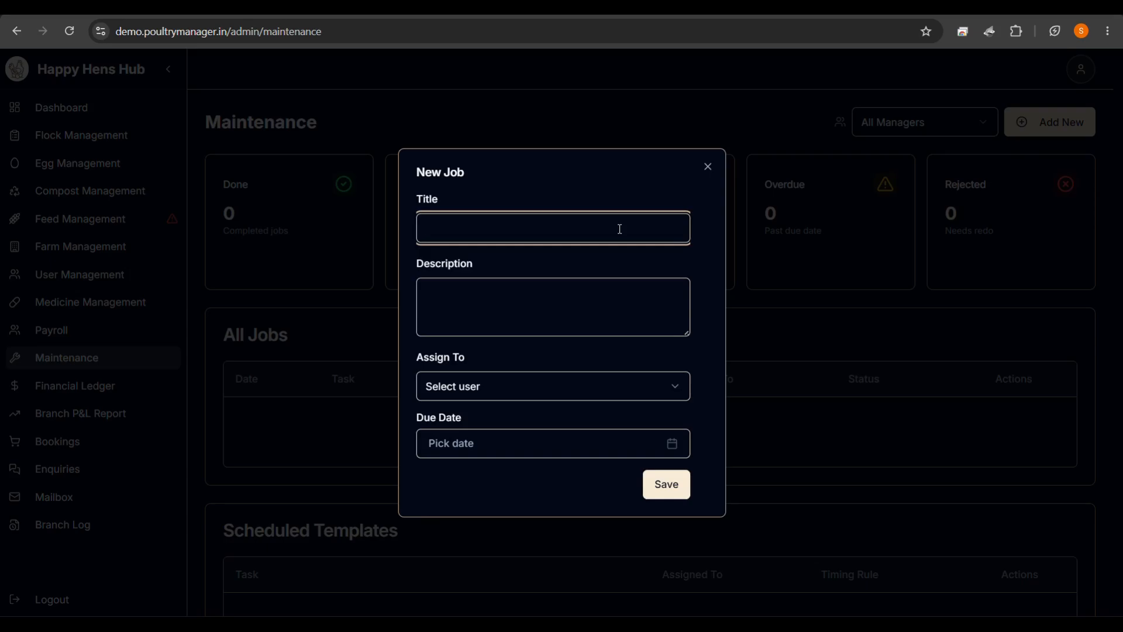
type("Clean")
left_click(589, 296)
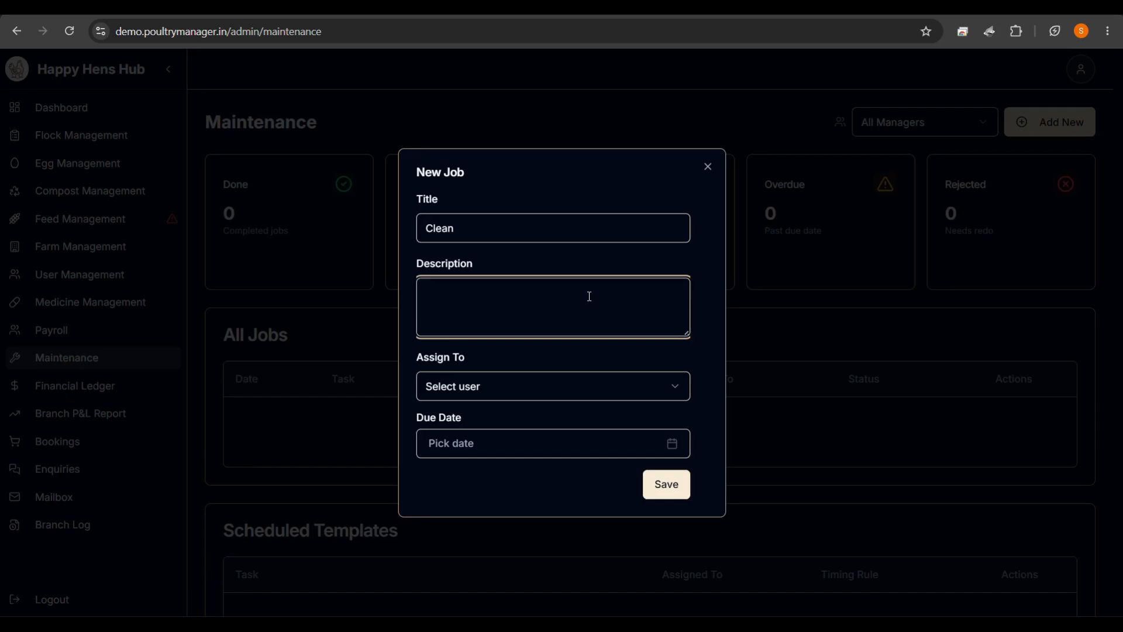
type("Clean Door")
Assign the Clean job to the farm manager with July 30, 2026 as due date, and save it
left_click(509, 396)
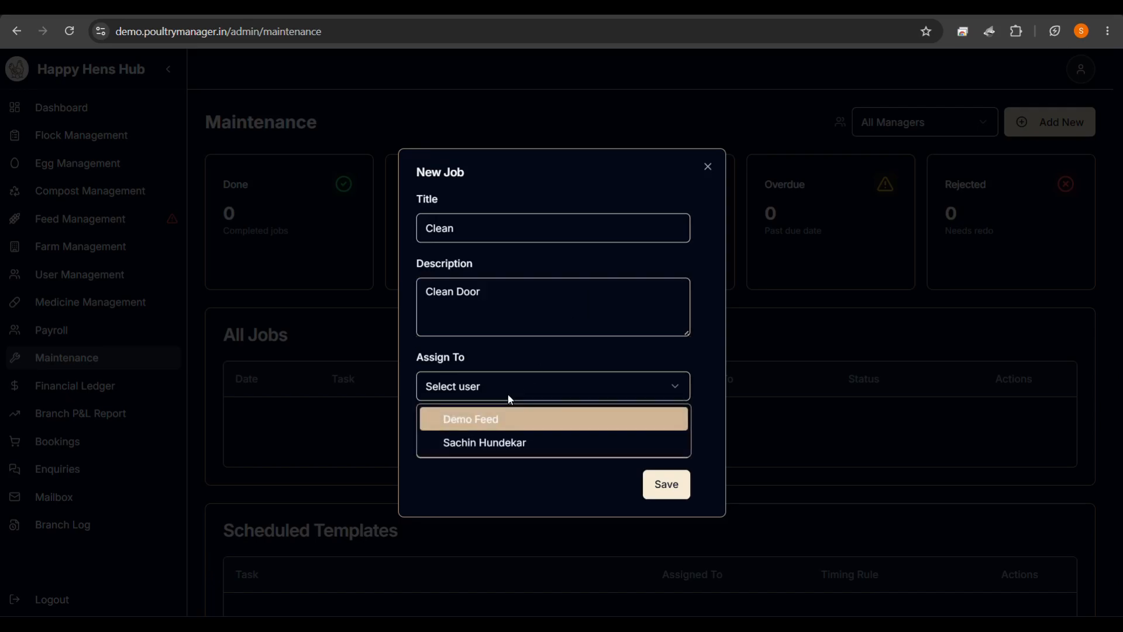
left_click(485, 444)
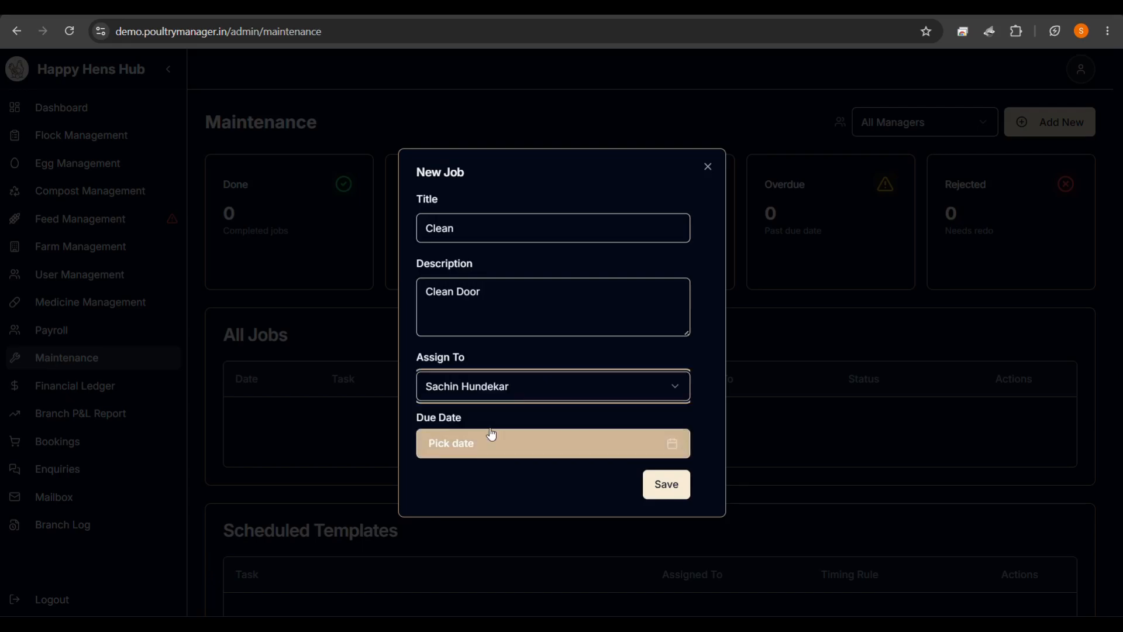
left_click(529, 446)
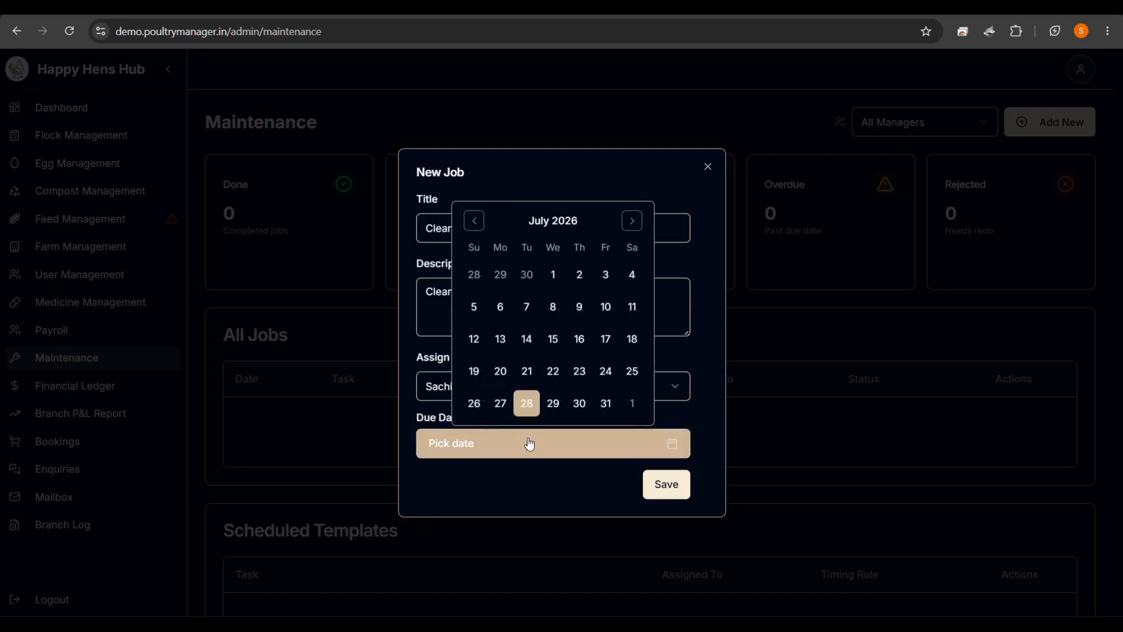
left_click(579, 403)
left_click(668, 485)
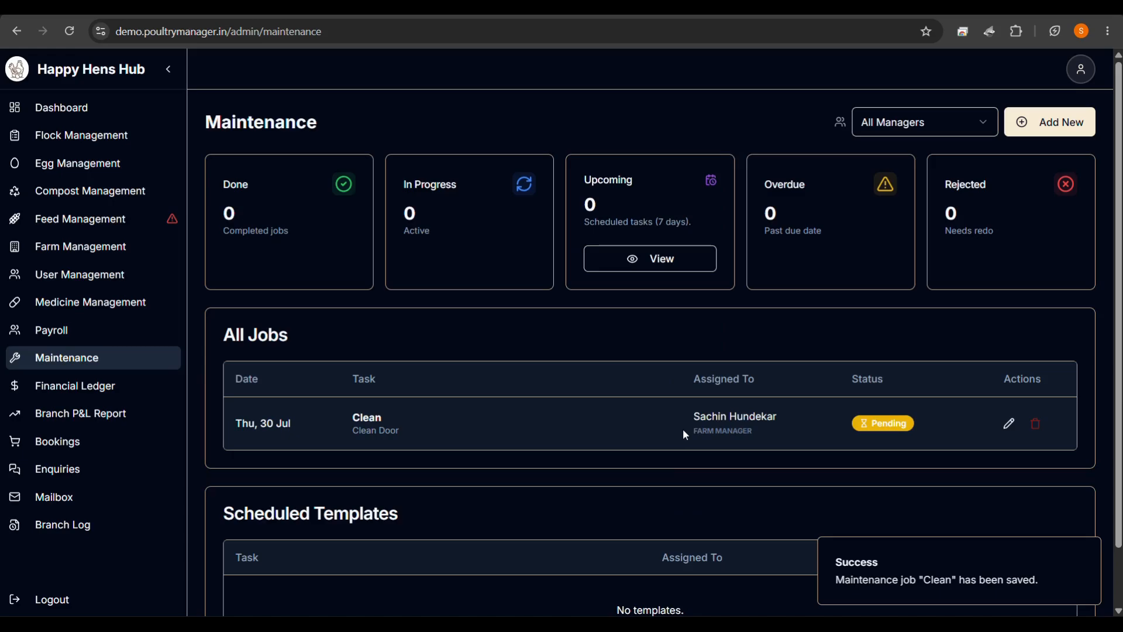
scroll(683, 430, "down", 1)
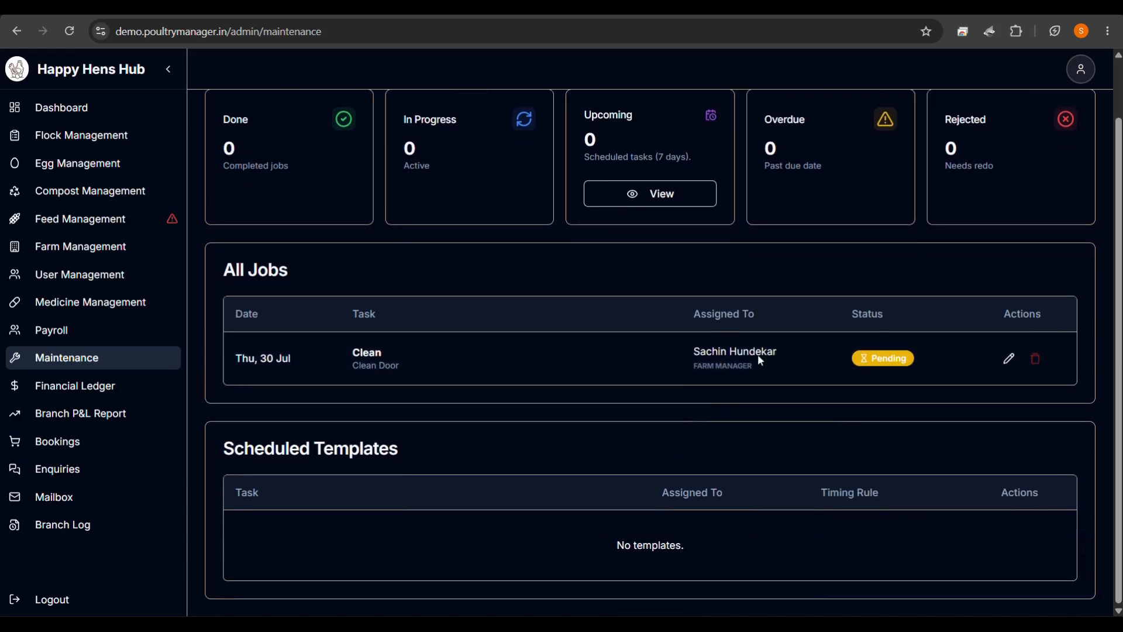
scroll(760, 352, "up", 1)
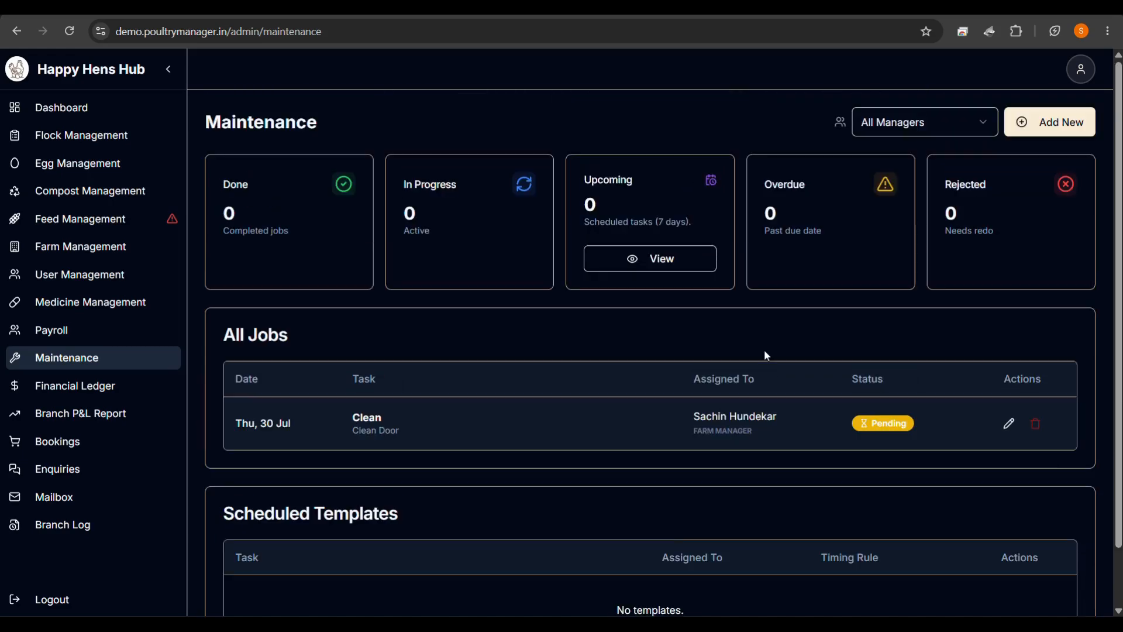
Create another maintenance job titled "change bearing" with the description "change bearing from feedmill"
left_click(1033, 137)
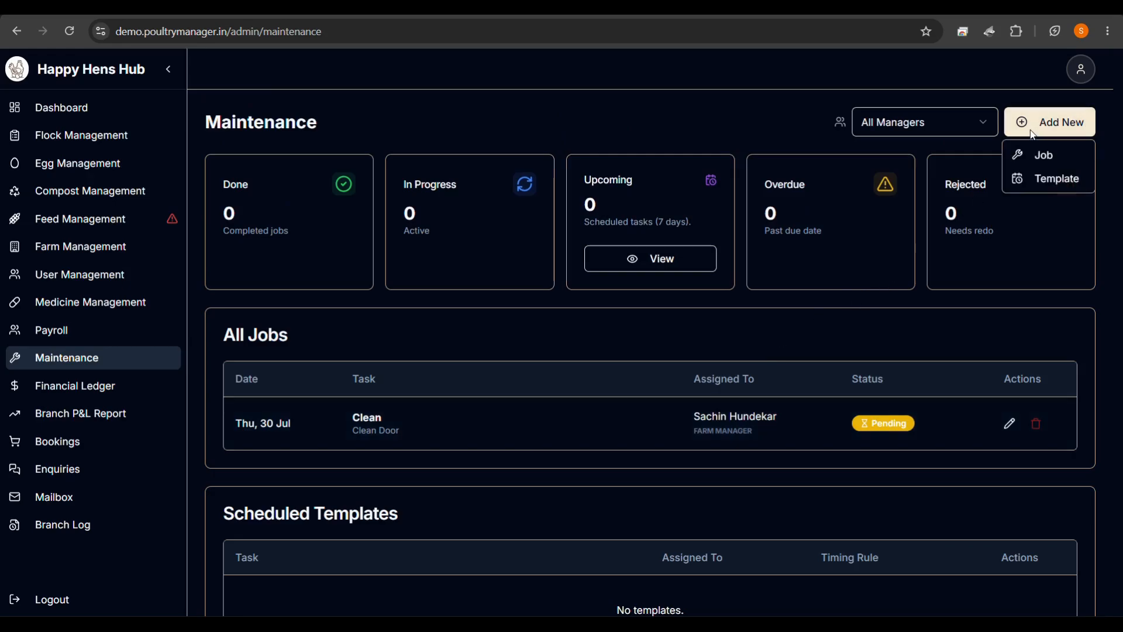
left_click(1031, 153)
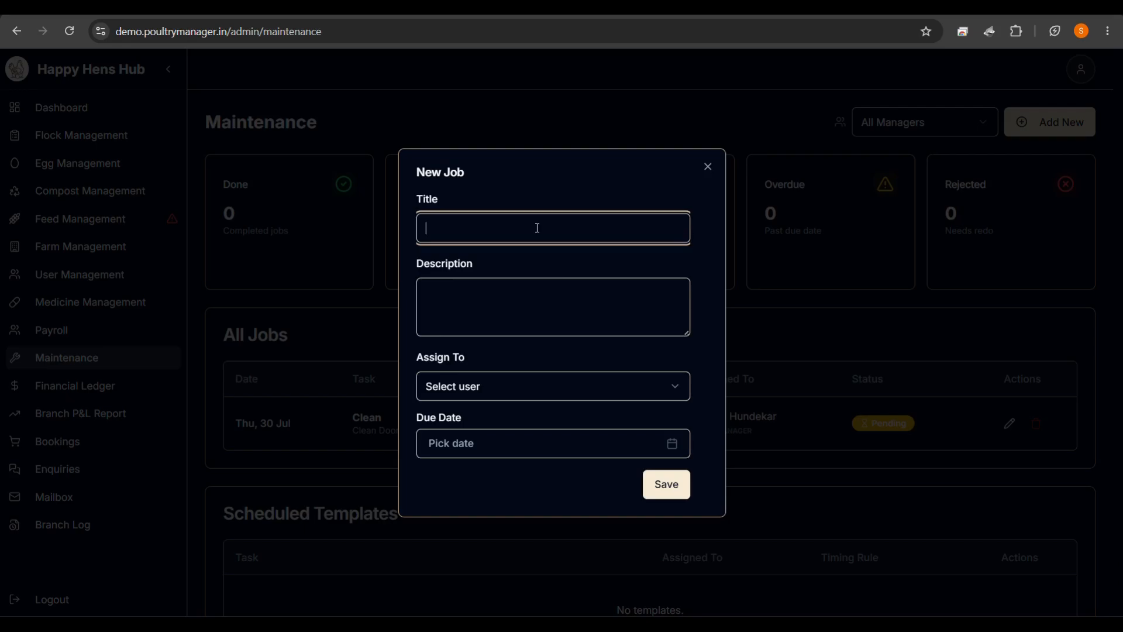
type("C")
key("BackSpace")
type("change bearing")
left_click(486, 319)
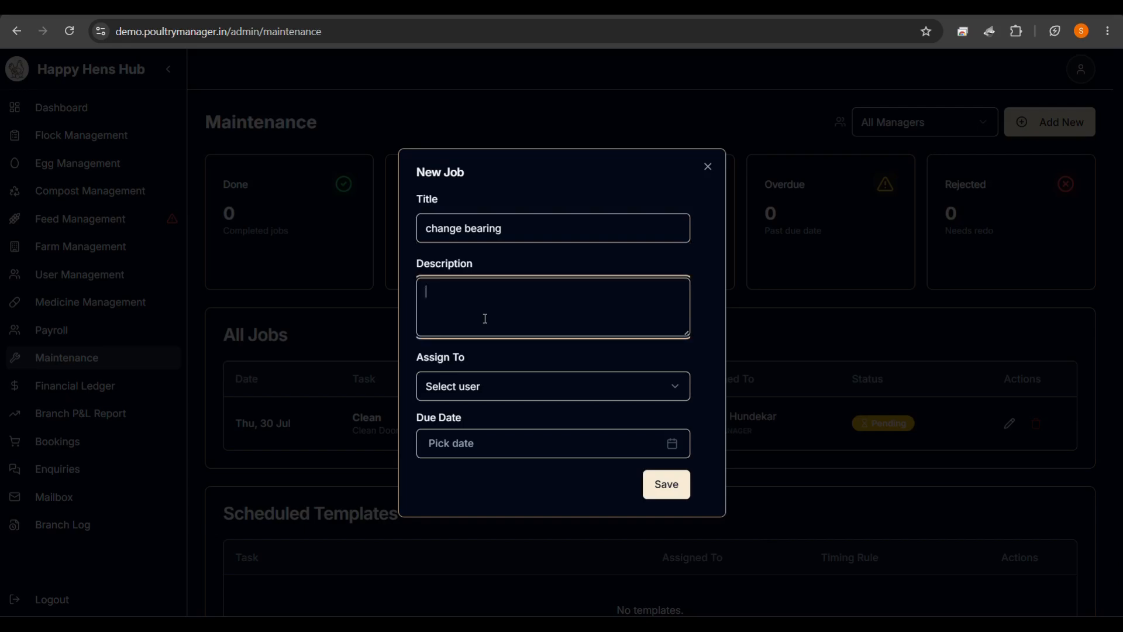
left_click(548, 232)
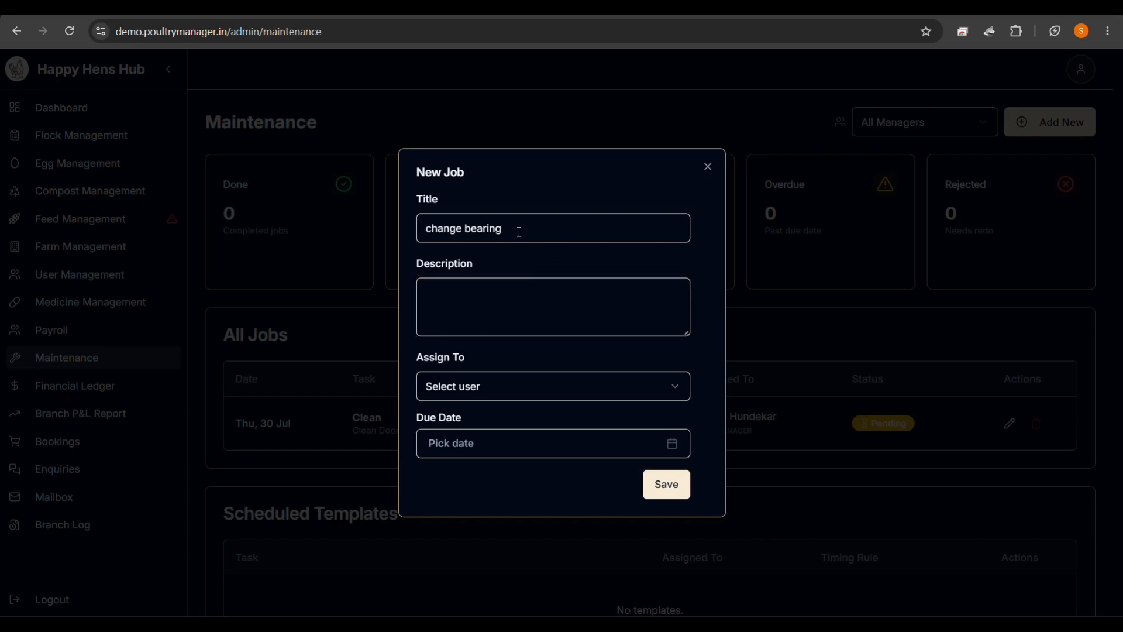
left_click_drag(509, 228, 408, 227)
key("ctrl+c")
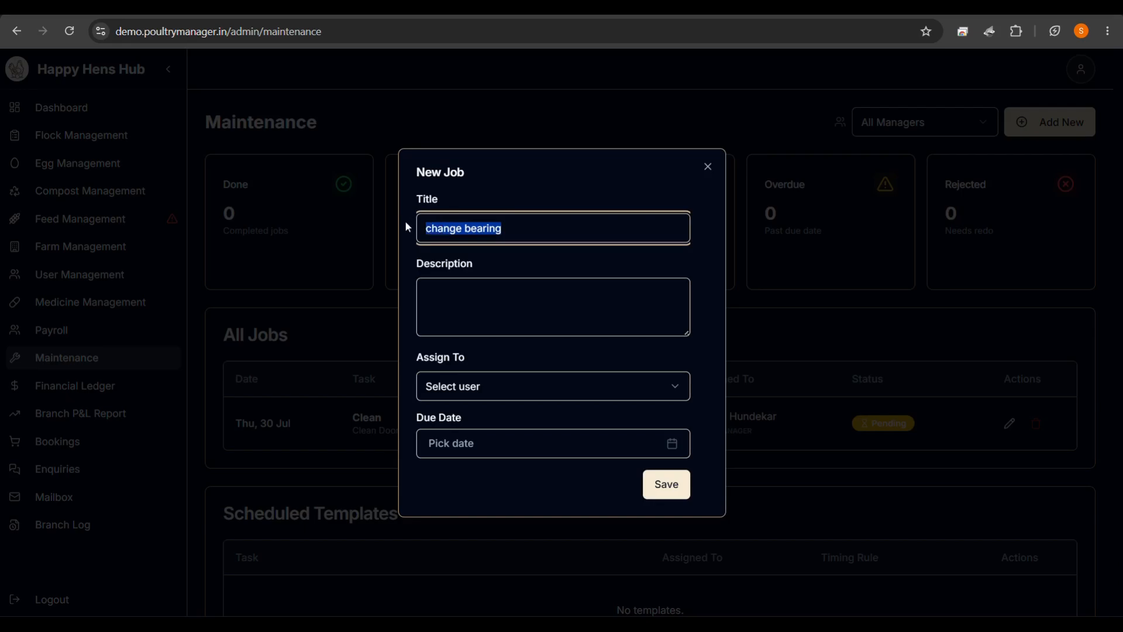
left_click(501, 307)
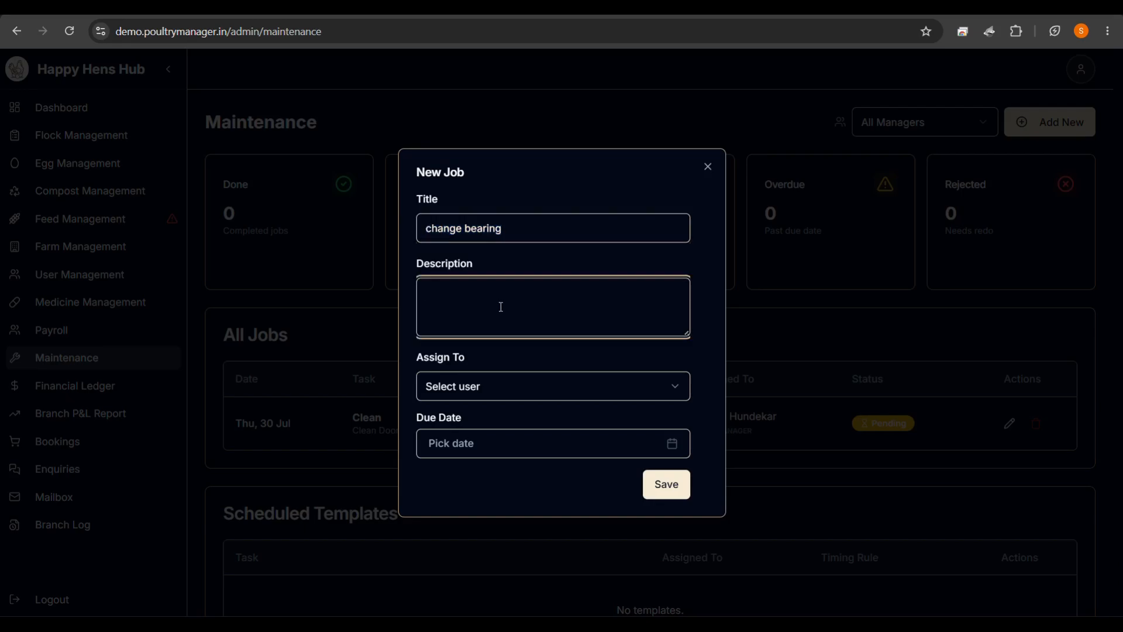
key("ctrl+v")
type("from feedmill")
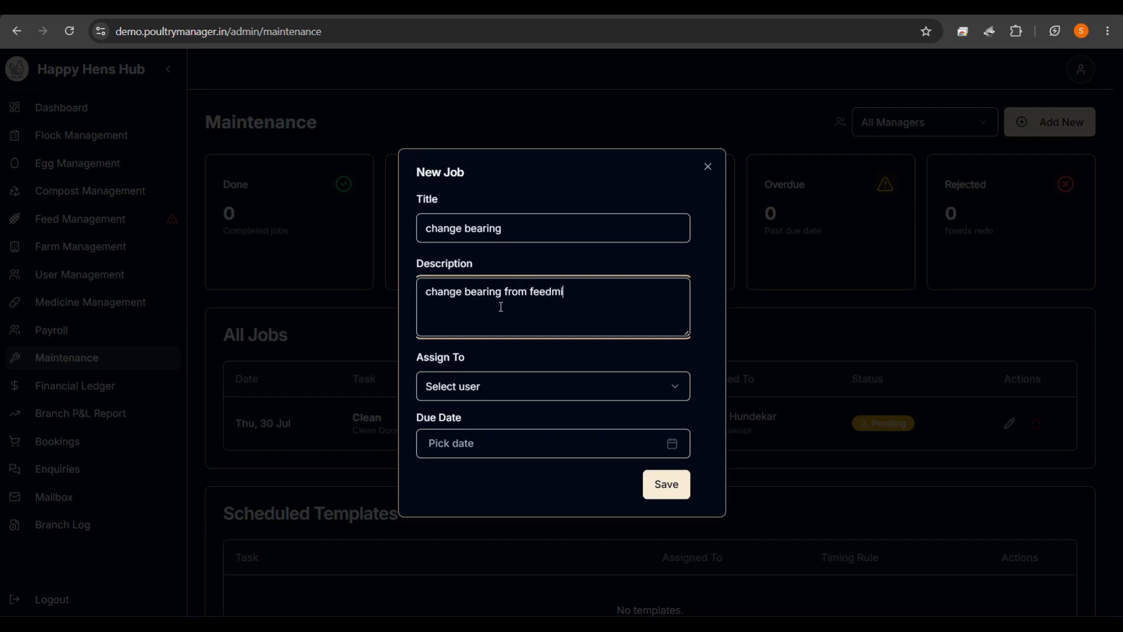
Assign the change bearing job to Demo Feed with July 31, 2026 as due date, and save it
left_click(493, 398)
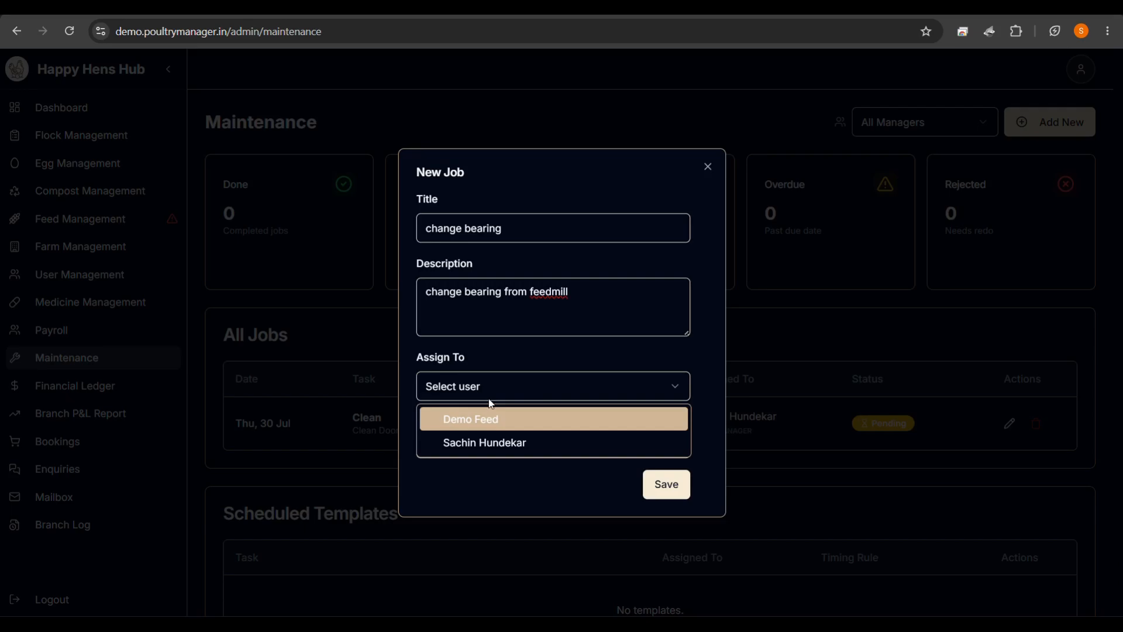
left_click(480, 421)
left_click(484, 443)
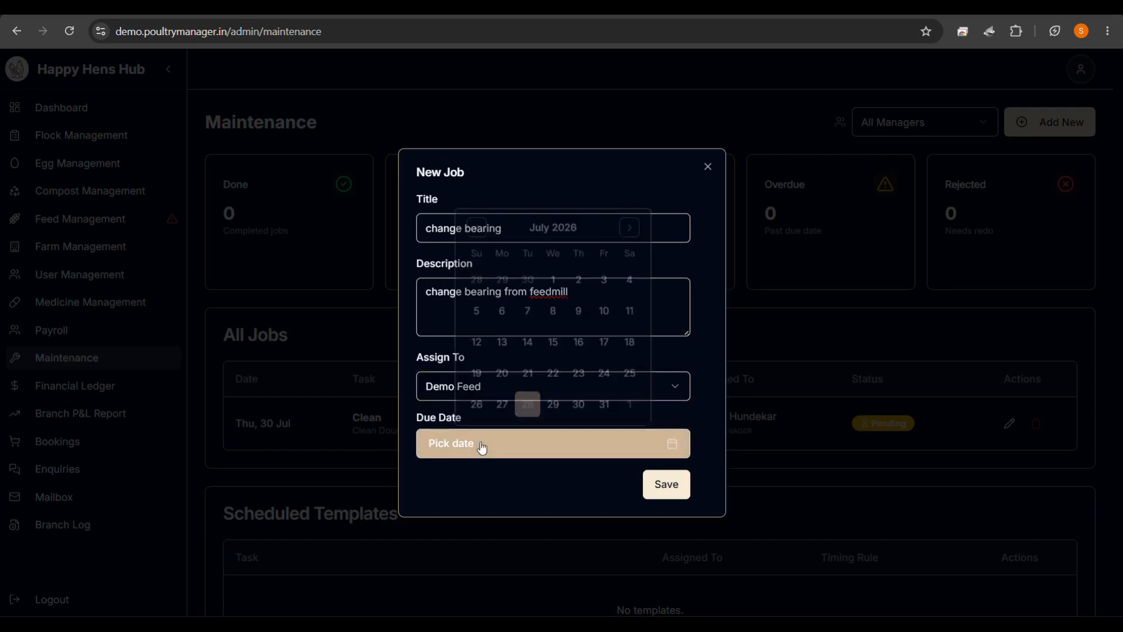
left_click(553, 403)
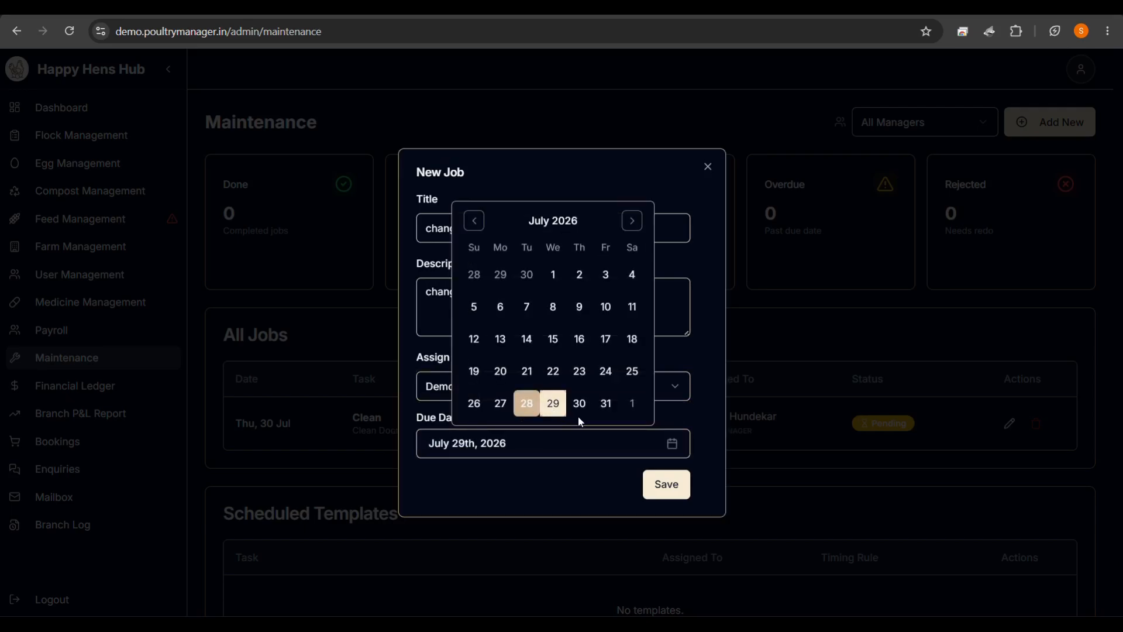
left_click(620, 413)
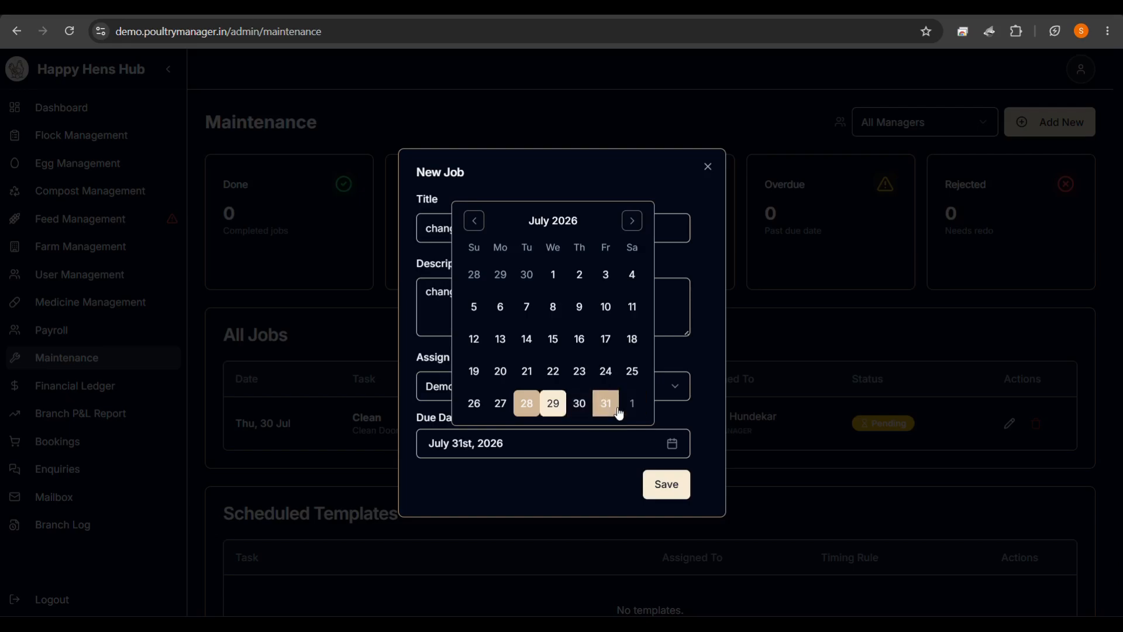
left_click(601, 474)
left_click(662, 483)
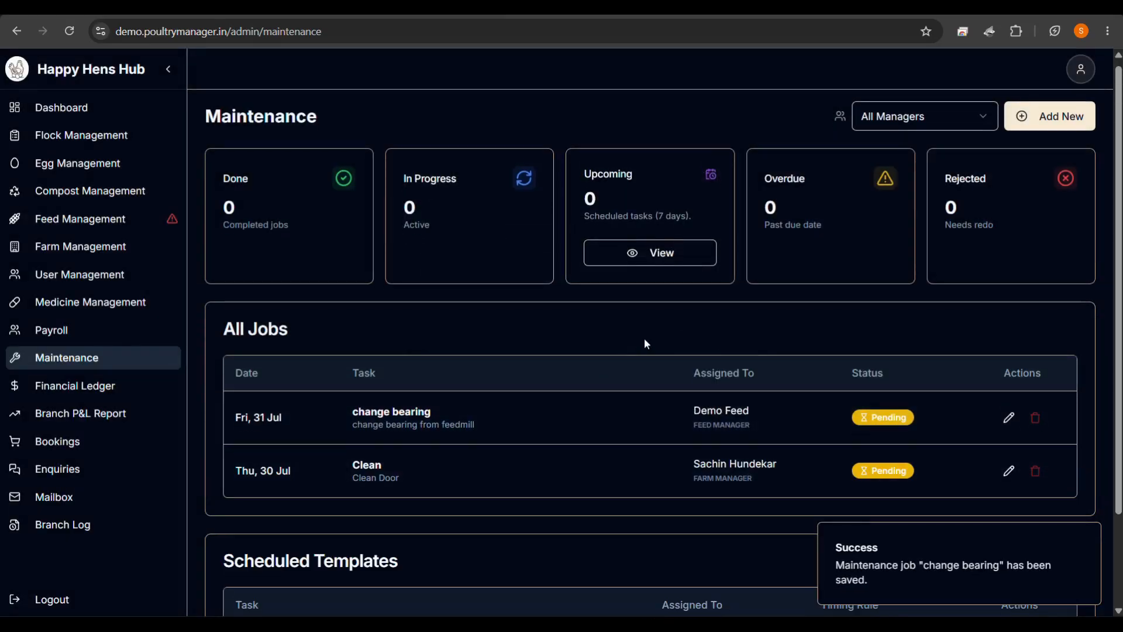
scroll(644, 340, "down", 1)
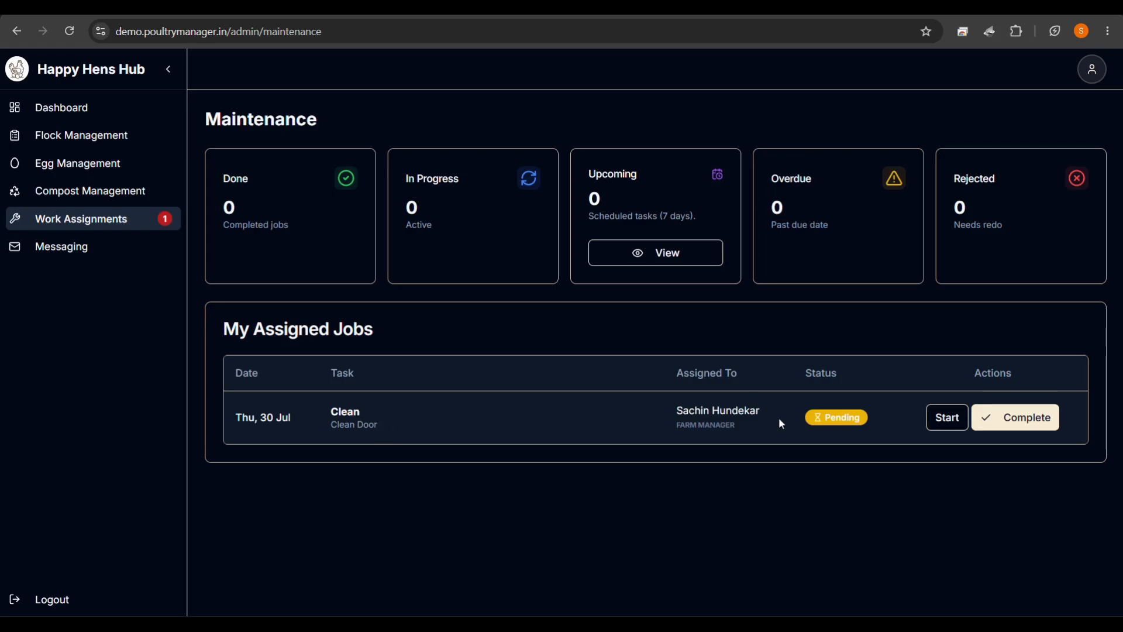
Start the Clean job from the farm manager's assigned jobs and reload the admin's maintenance page
left_click(941, 433)
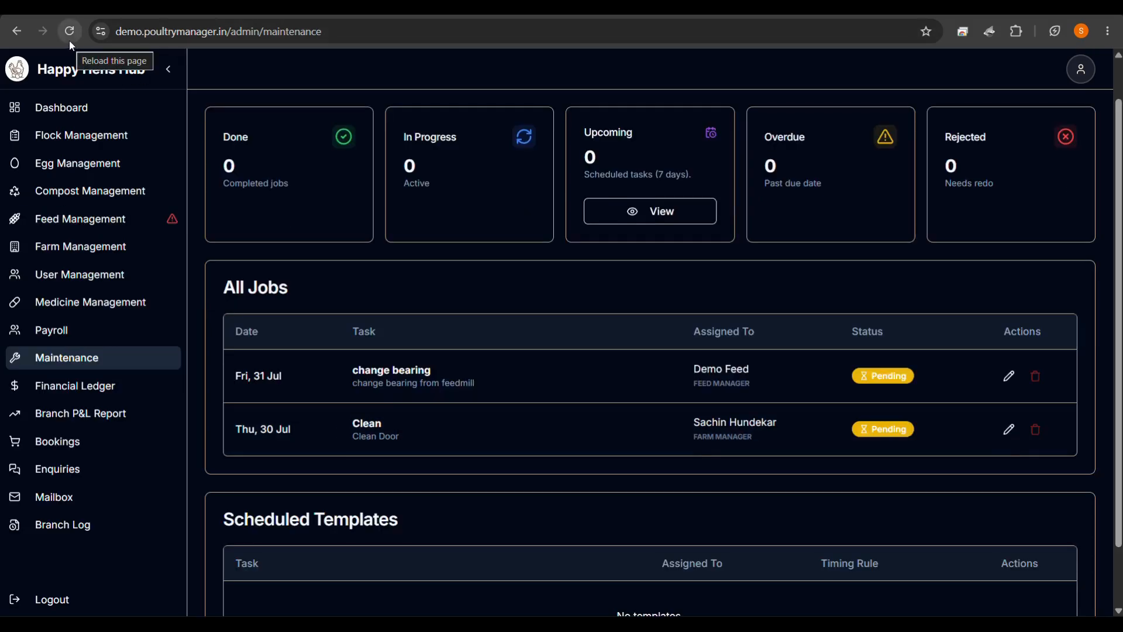
left_click(71, 42)
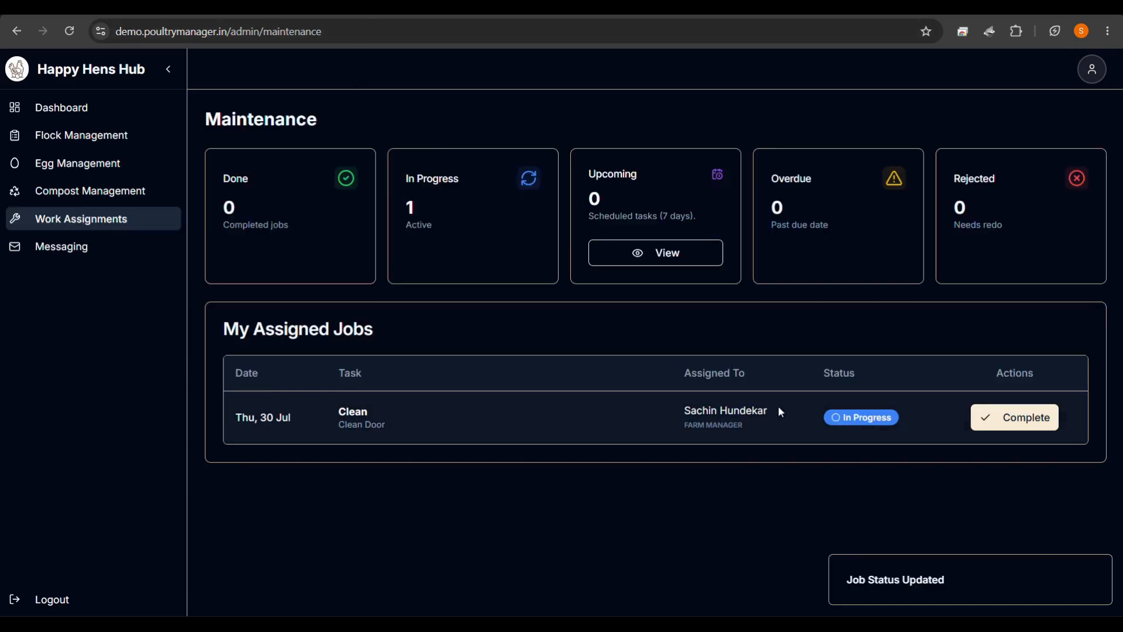
Submit the Clean job as complete from the farm manager's account, attaching the image Gemini_Generated_Image_gzie4ogzie4ogzie
left_click(1014, 411)
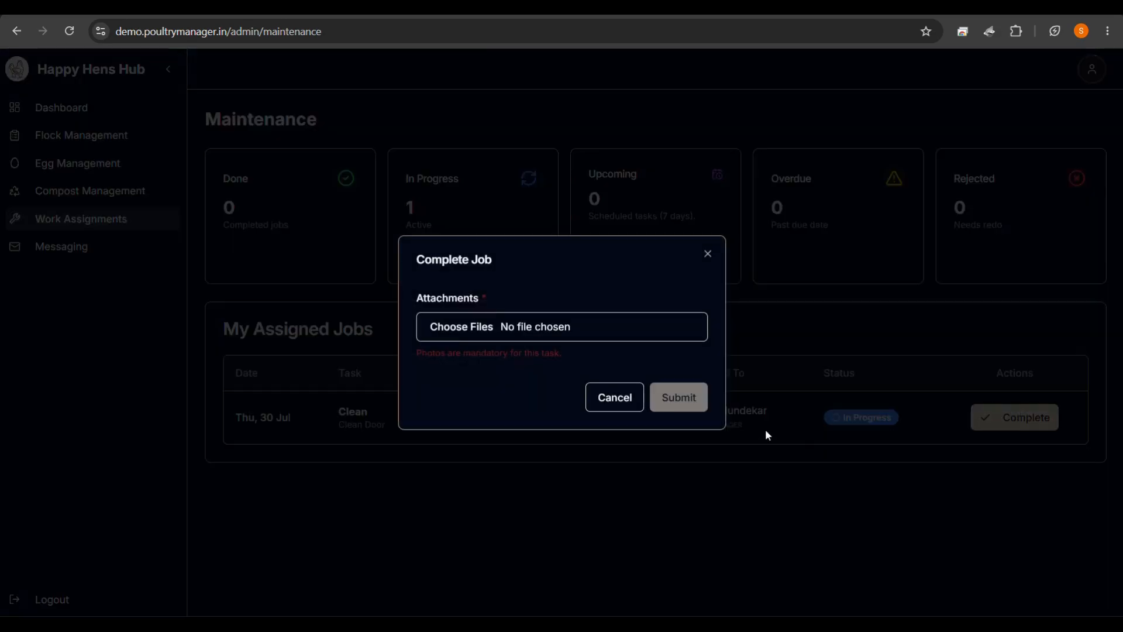
left_click(522, 334)
left_click(287, 223)
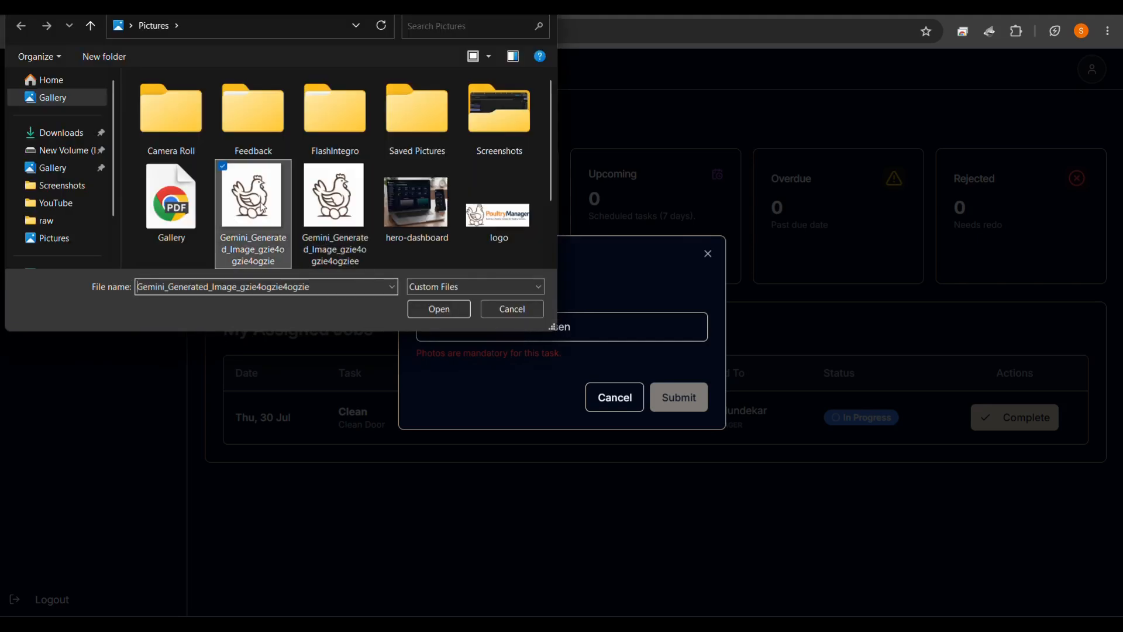
left_click(458, 308)
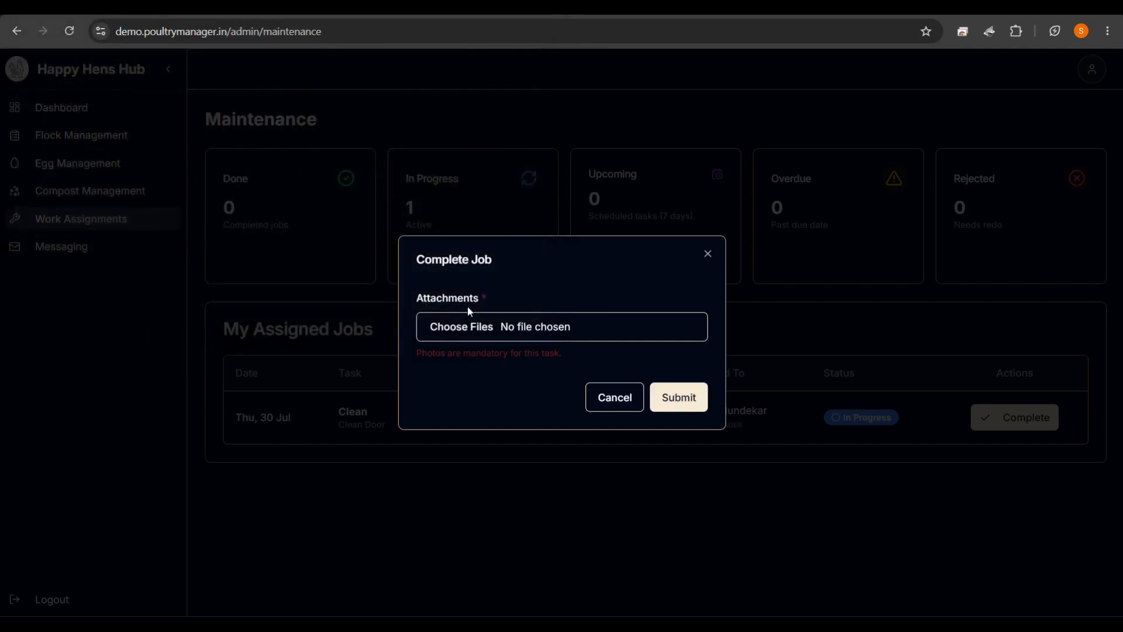
left_click(679, 400)
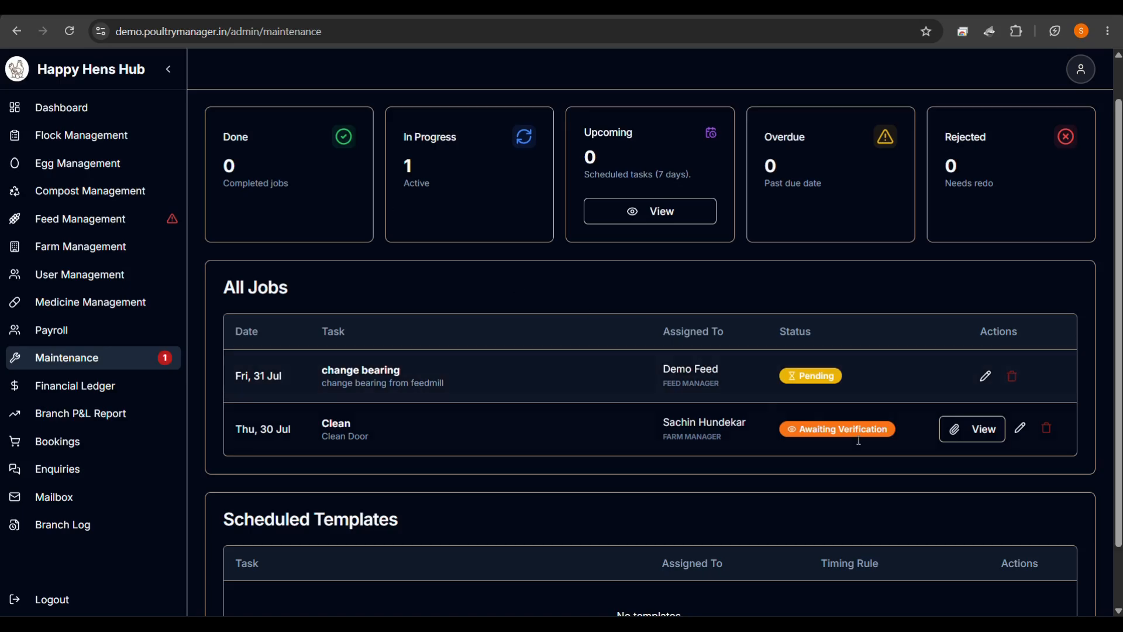
Review the photo evidence submitted for the Clean job as admin, and verify and close the task
left_click(983, 430)
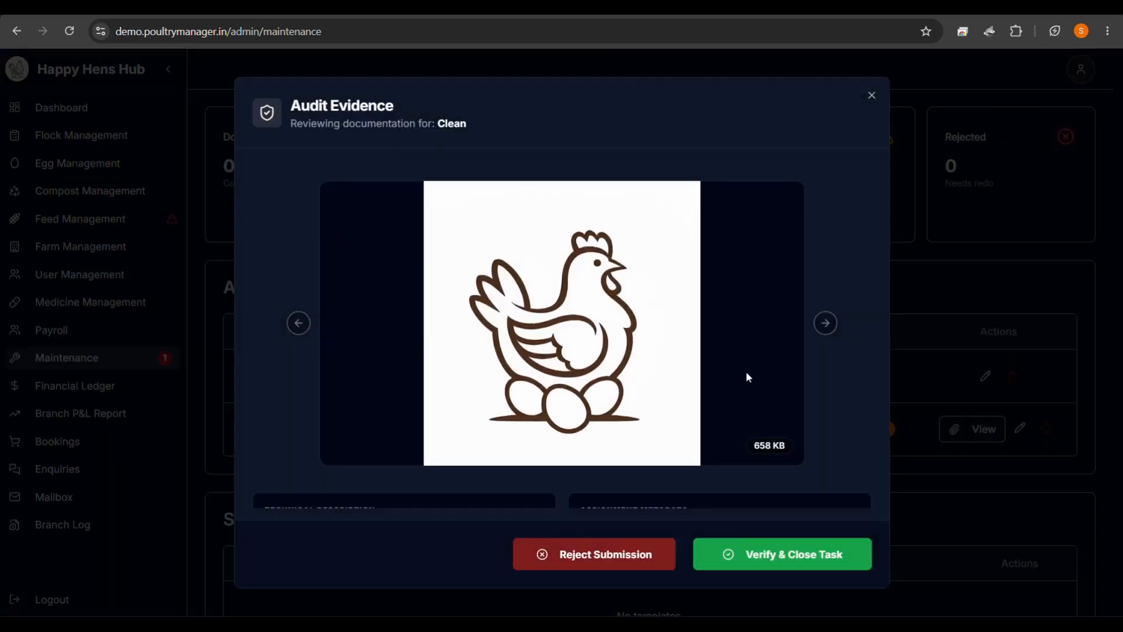
left_click(825, 323)
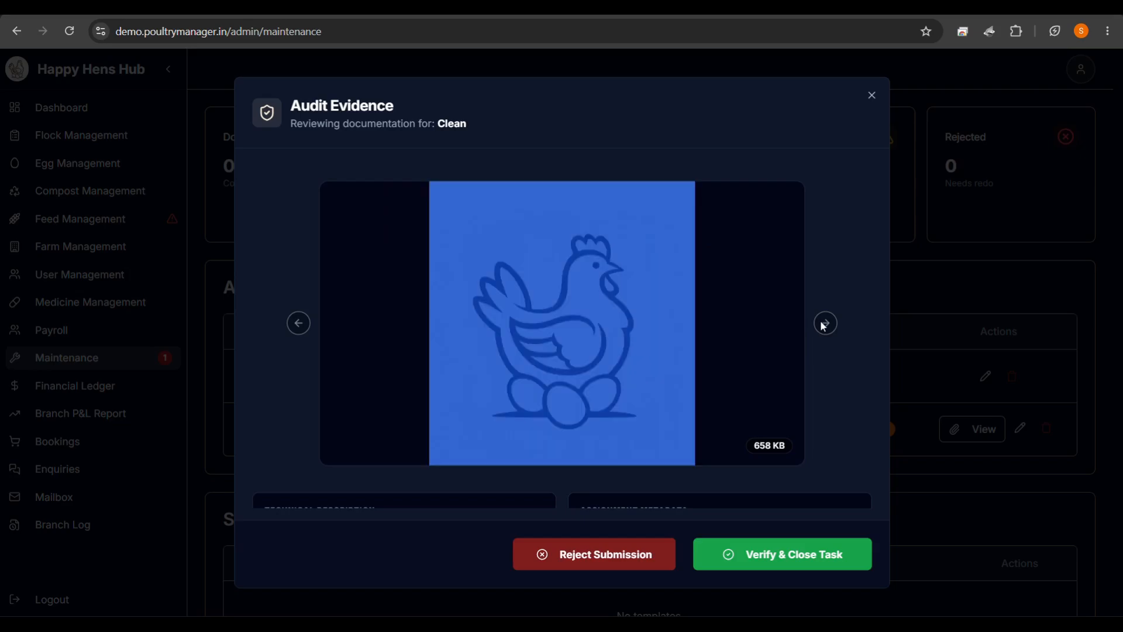
left_click(826, 323)
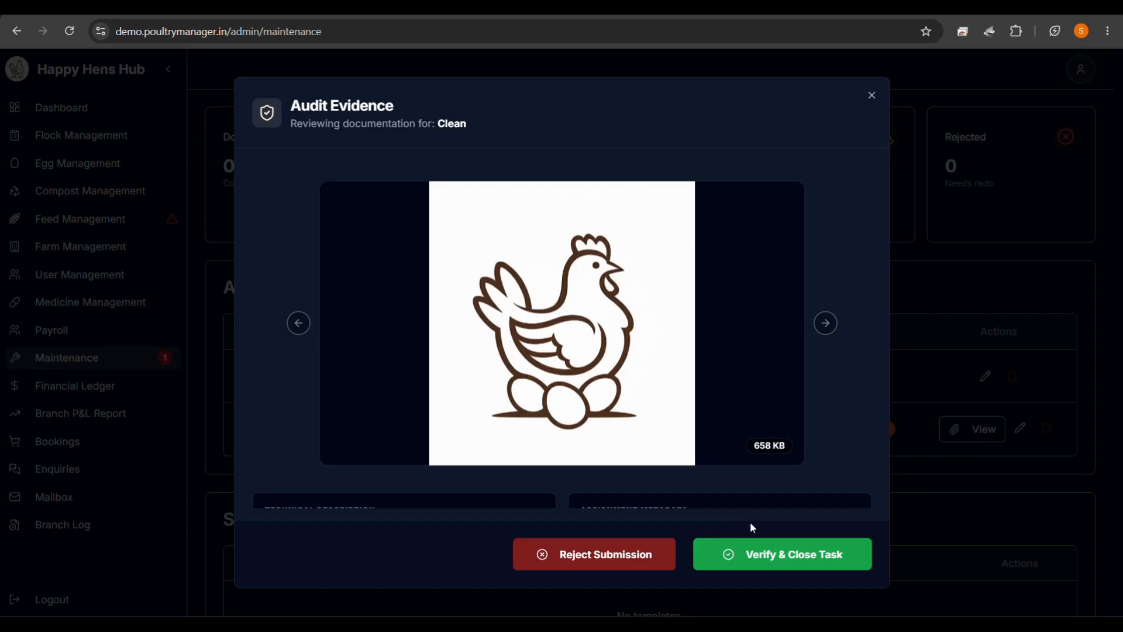
left_click(770, 555)
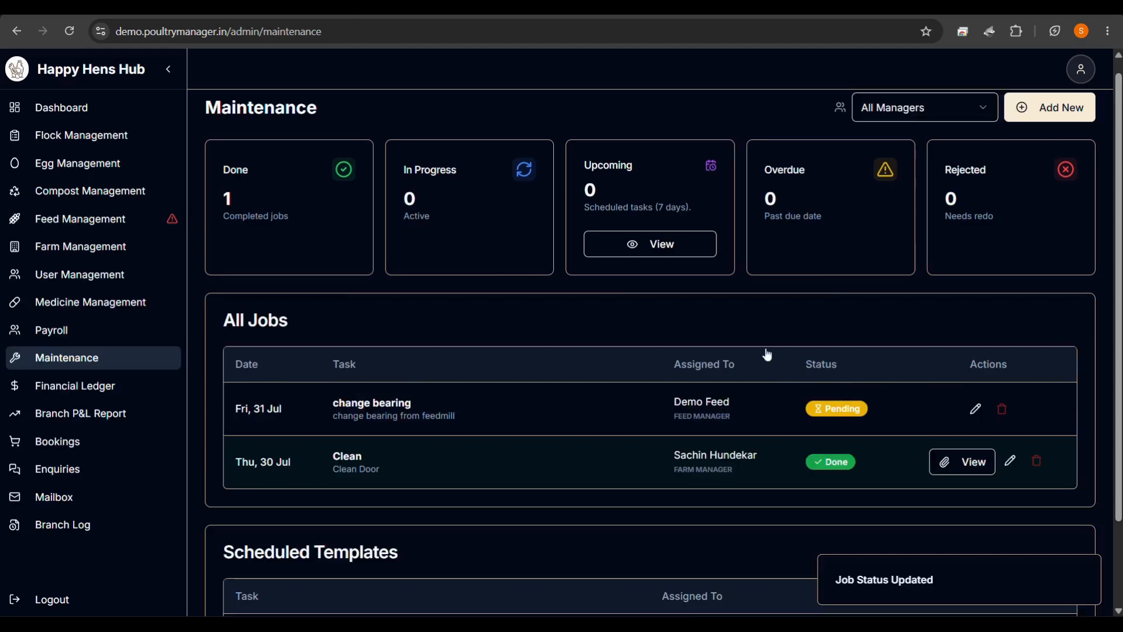
Examine the maintenance overview and the forecast of tasks scheduled for the next 7 days
scroll(929, 493, "down", 2)
scroll(929, 493, "up", 3)
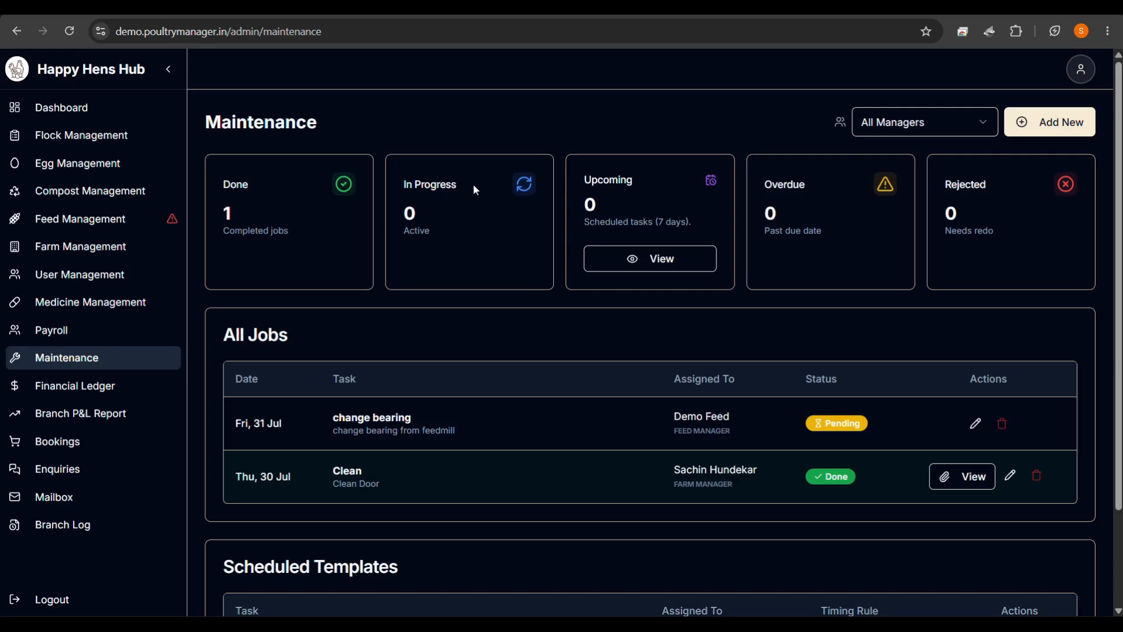
left_click(652, 254)
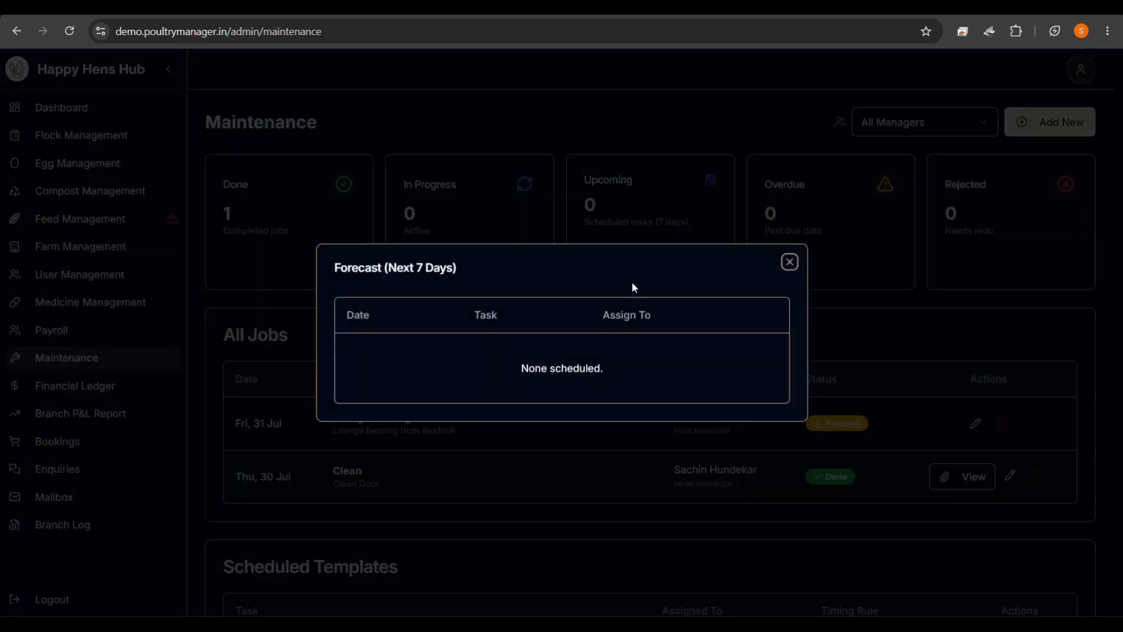
left_click(790, 261)
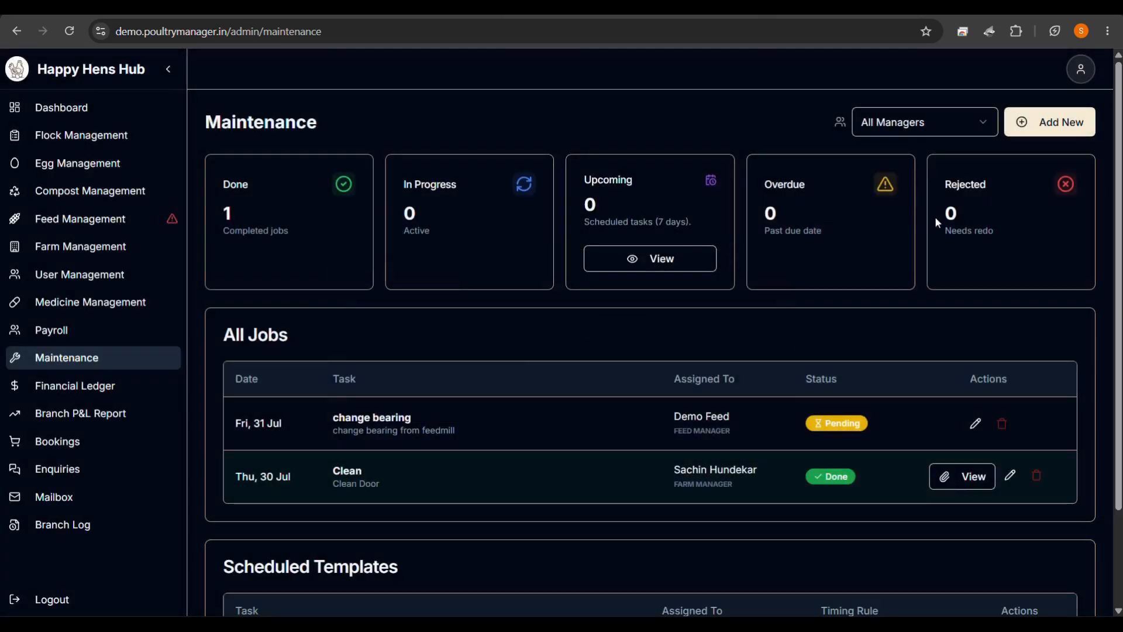
scroll(972, 219, "down", 2)
scroll(953, 250, "up", 2)
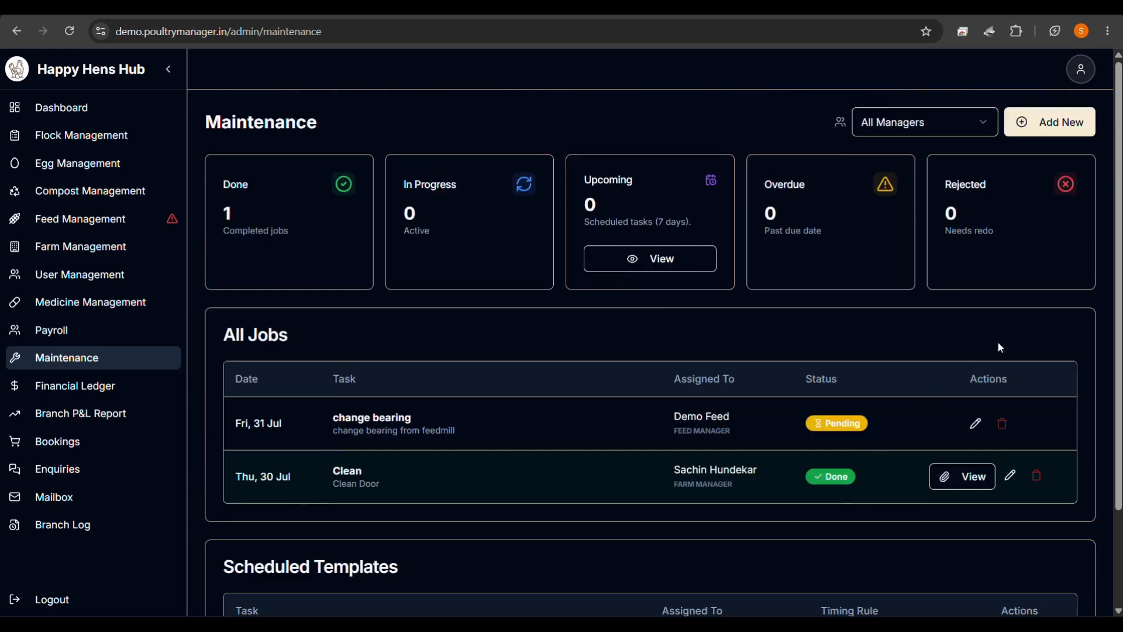
Start a new template described as "Lasota Vaccine", assigned to Farm Manager, with the rule Relative to Flock Start
left_click(1062, 113)
left_click(1047, 178)
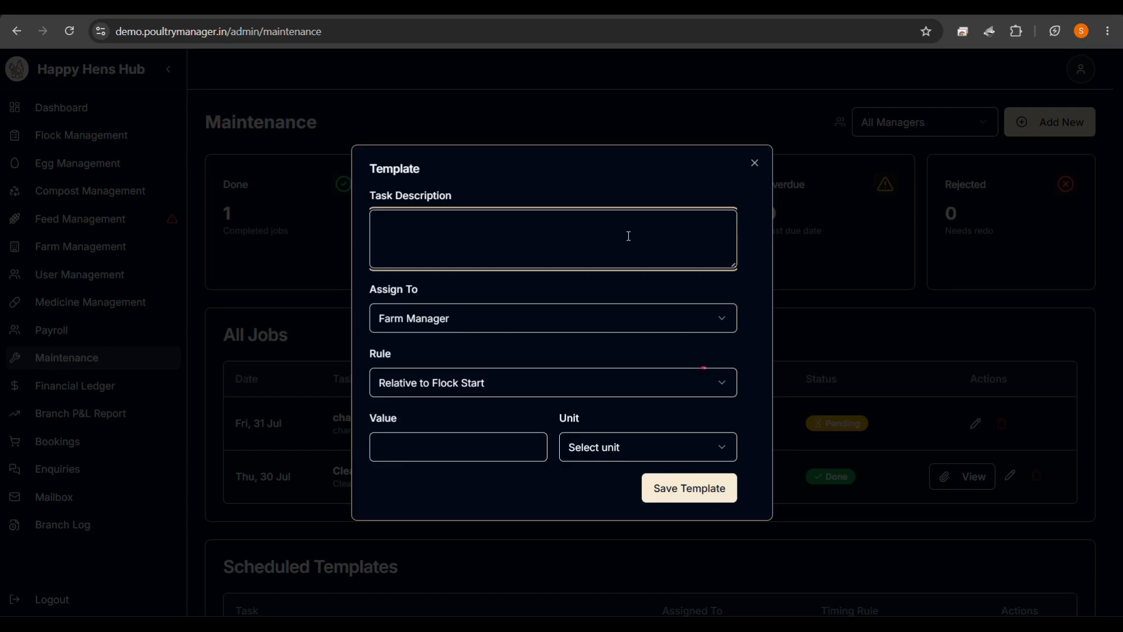
type("Lasota Vaccine")
left_click(594, 318)
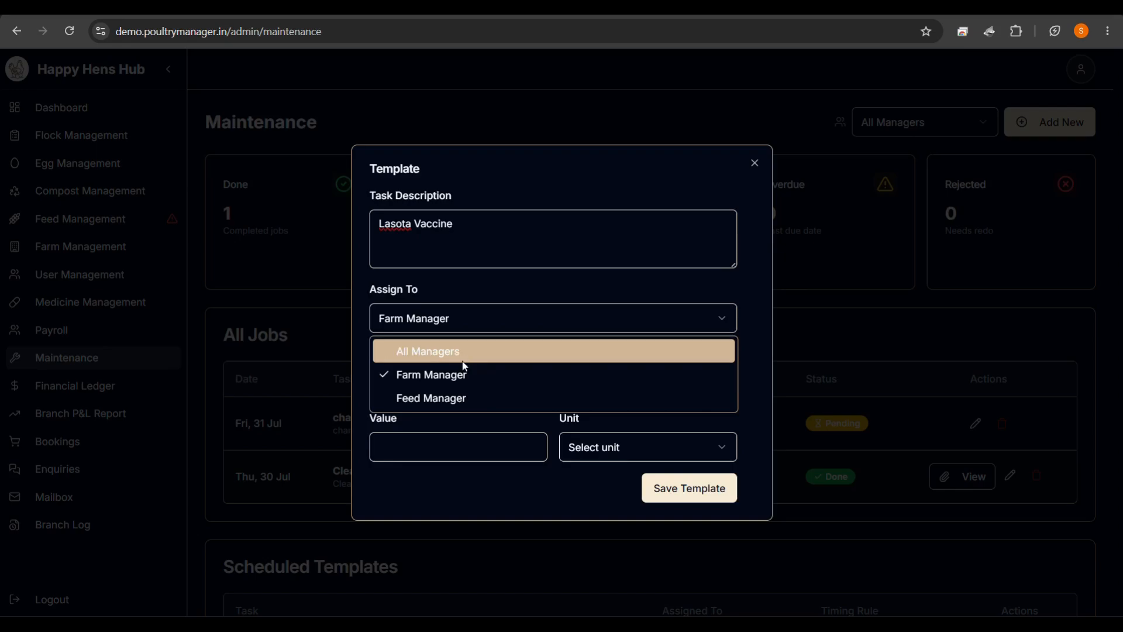
left_click(430, 383)
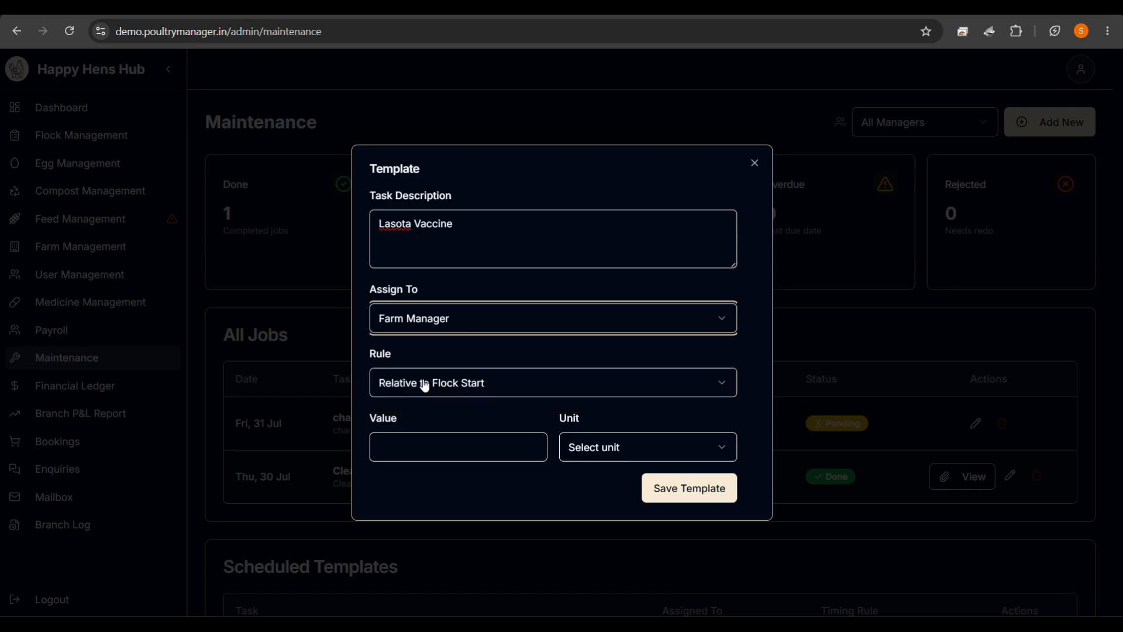
left_click(410, 391)
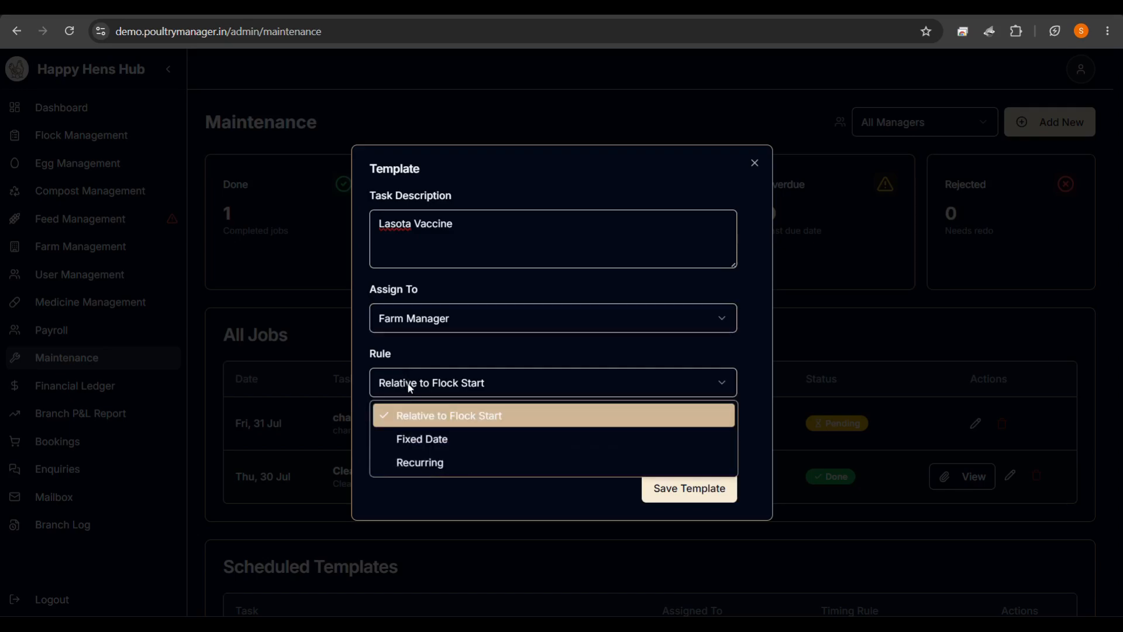
left_click(409, 417)
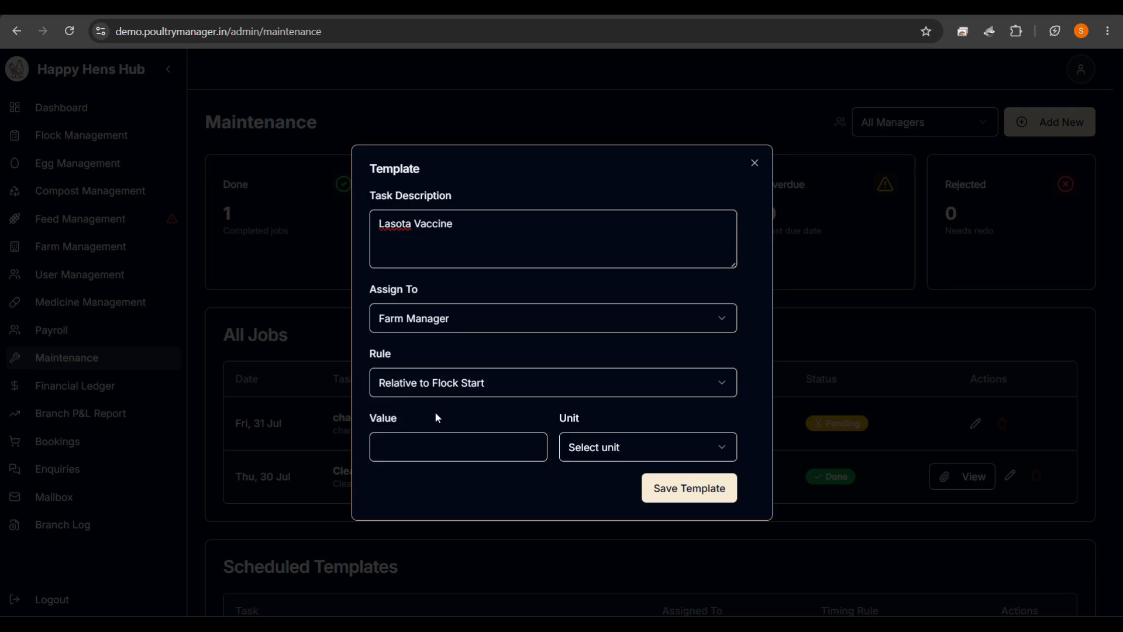
Set the Lasota Vaccine template's timing to 100 days and save the template
left_click(457, 459)
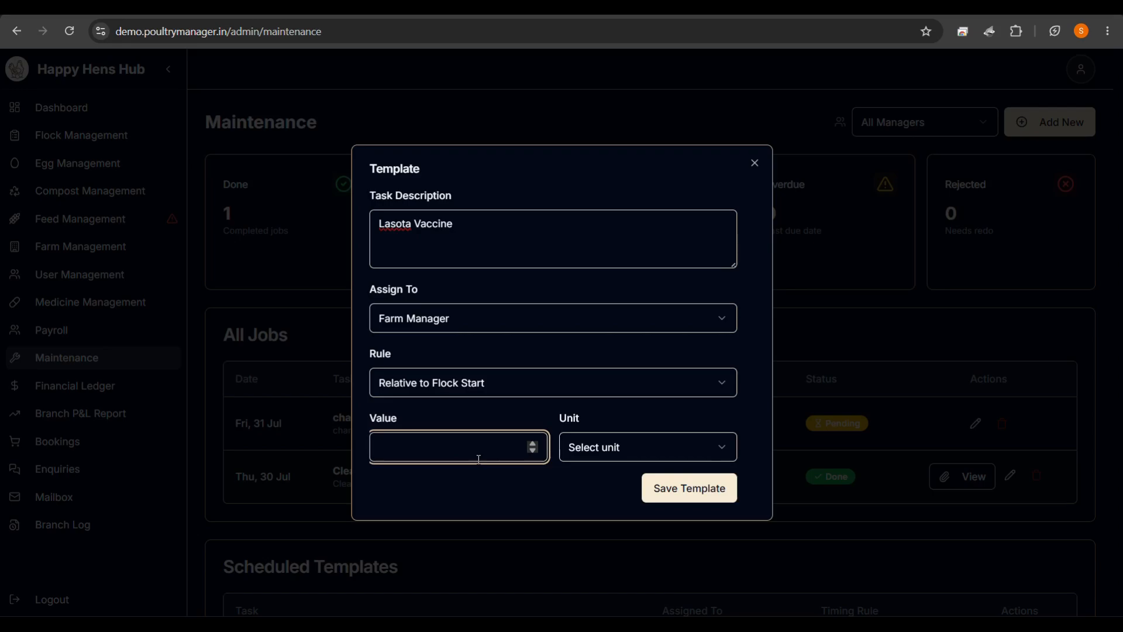
type("12")
left_click(627, 458)
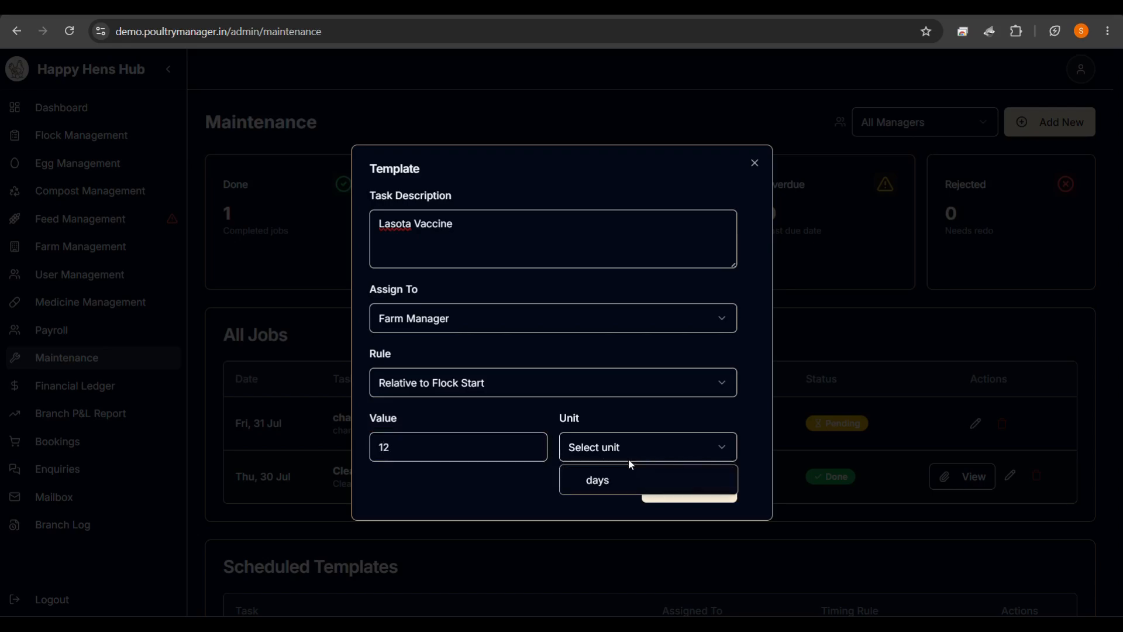
left_click(602, 483)
left_click(443, 452)
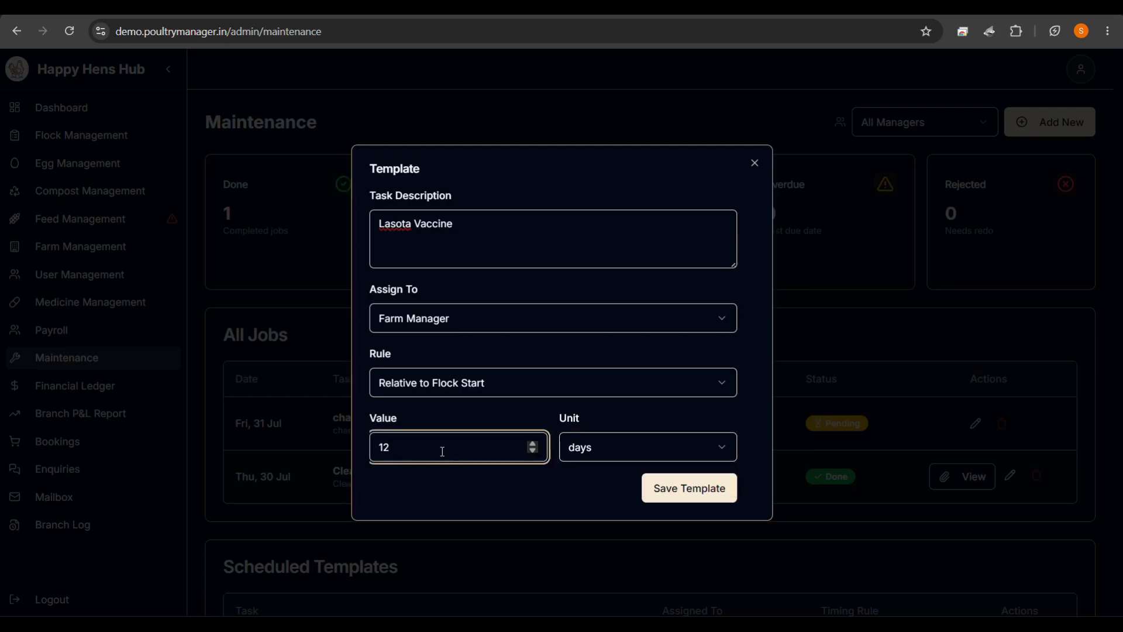
key("BackSpace")
key("BackSpace")
type("100")
left_click(662, 491)
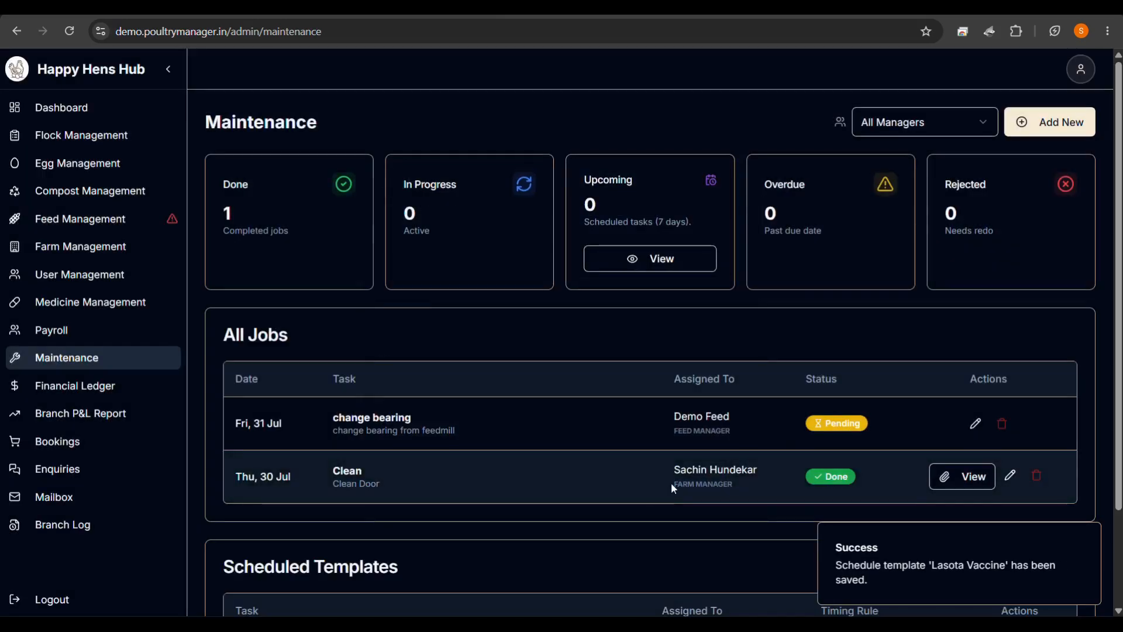
scroll(739, 366, "down", 2)
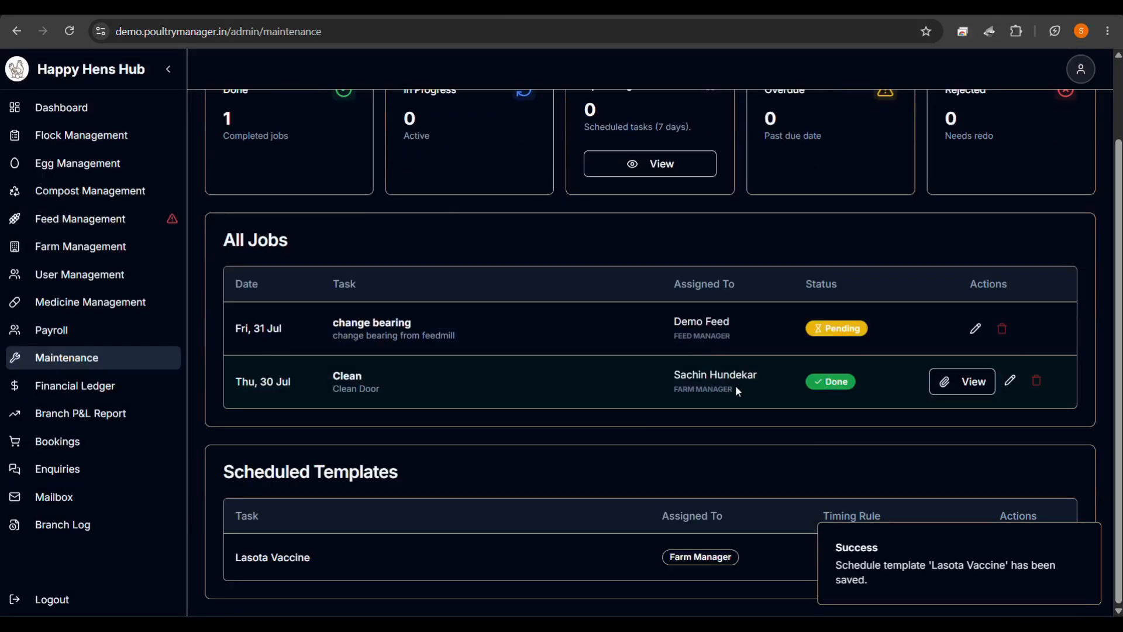
left_click(1083, 538)
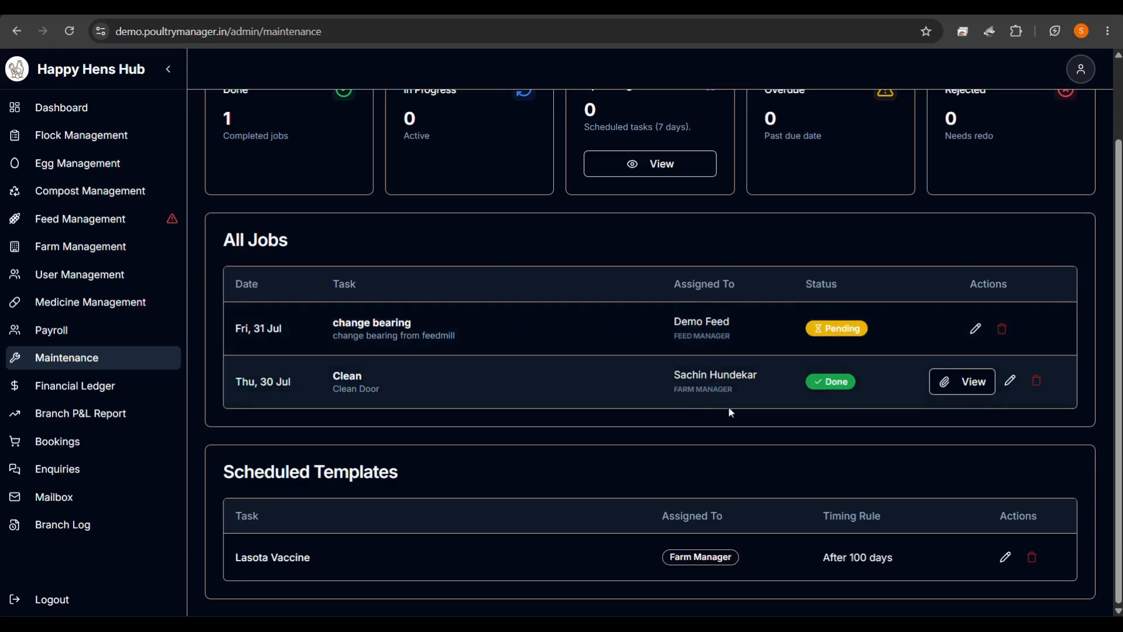
Check the flock's age on the farm dashboard and return to the maintenance overview
scroll(552, 430, "up", 2)
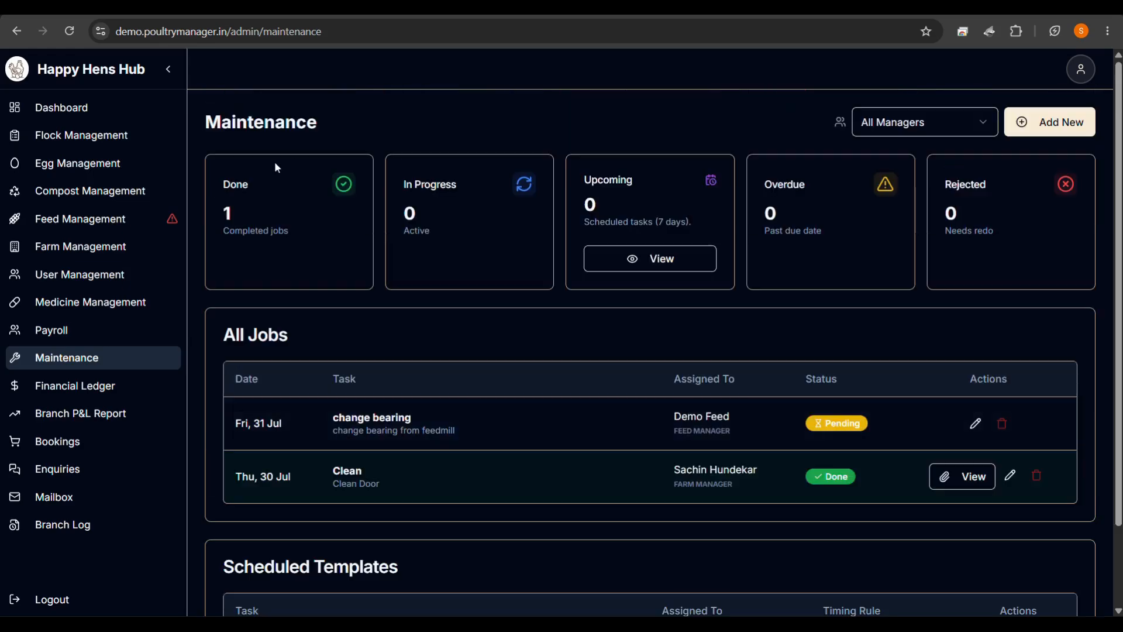
left_click(98, 113)
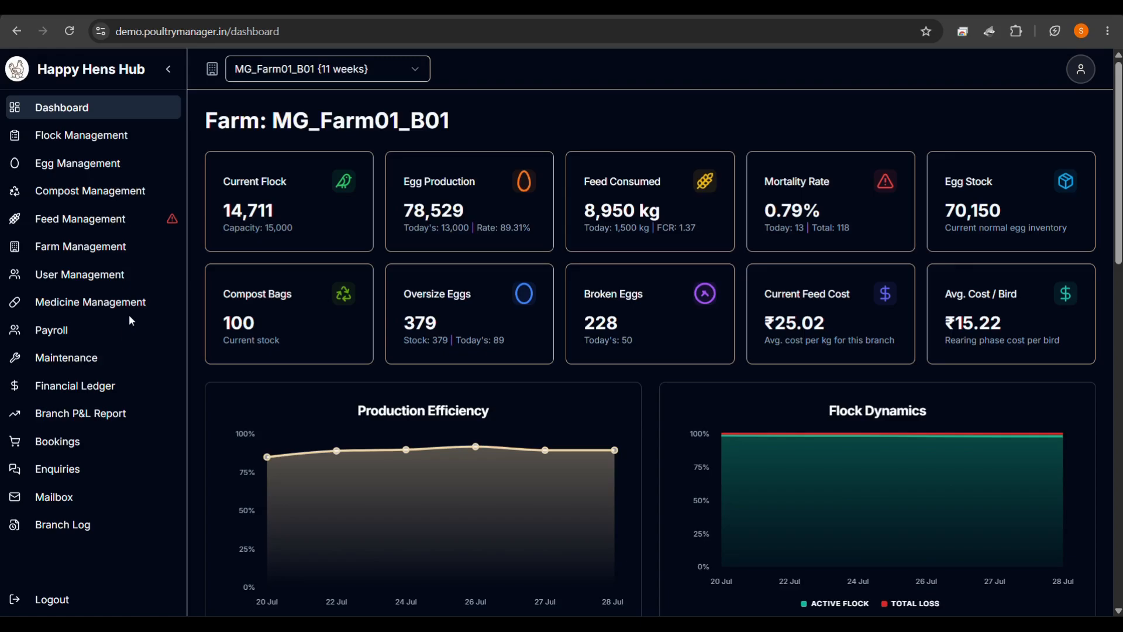
left_click(98, 357)
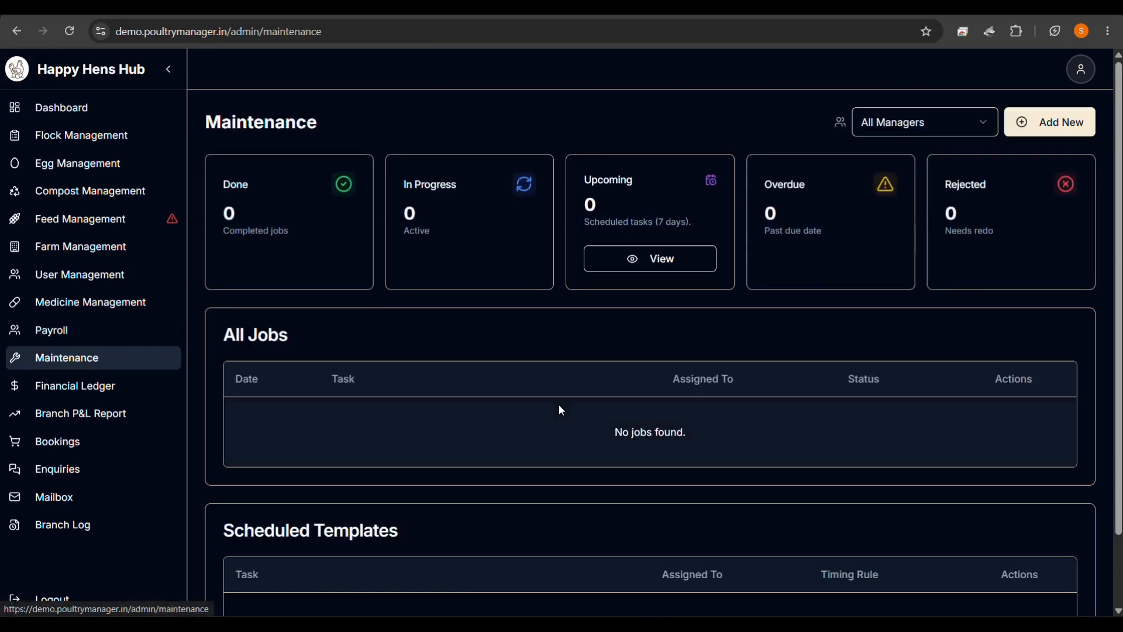
scroll(559, 405, "down", 3)
scroll(560, 405, "up", 3)
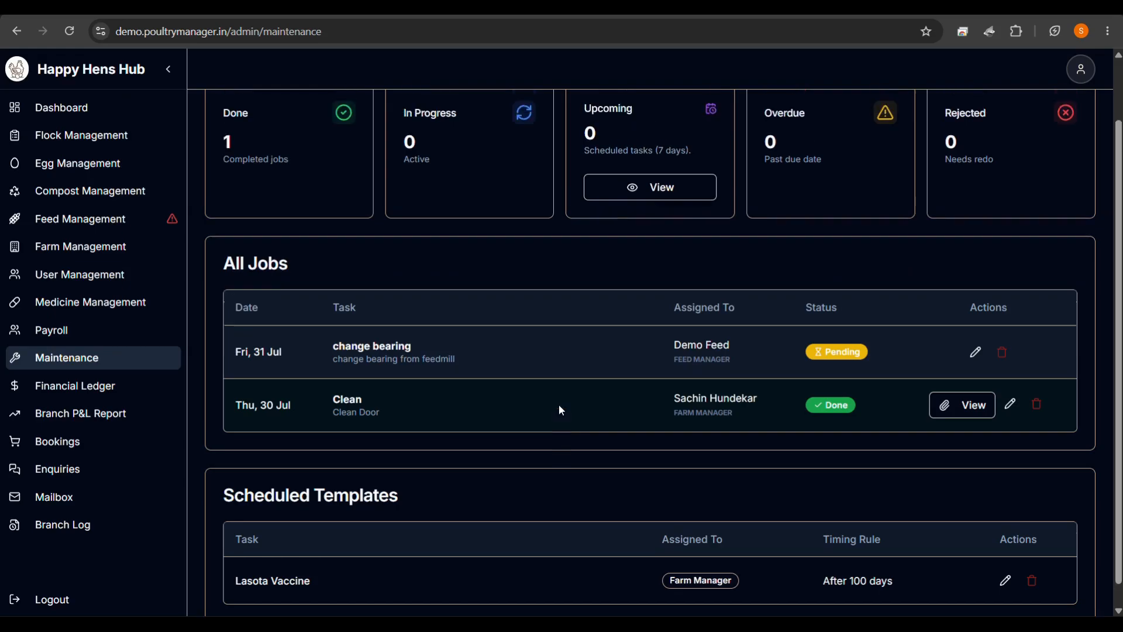
Start a new template described as "demo", assigned to Farm Manager, with the rule Fixed Date
left_click(1040, 121)
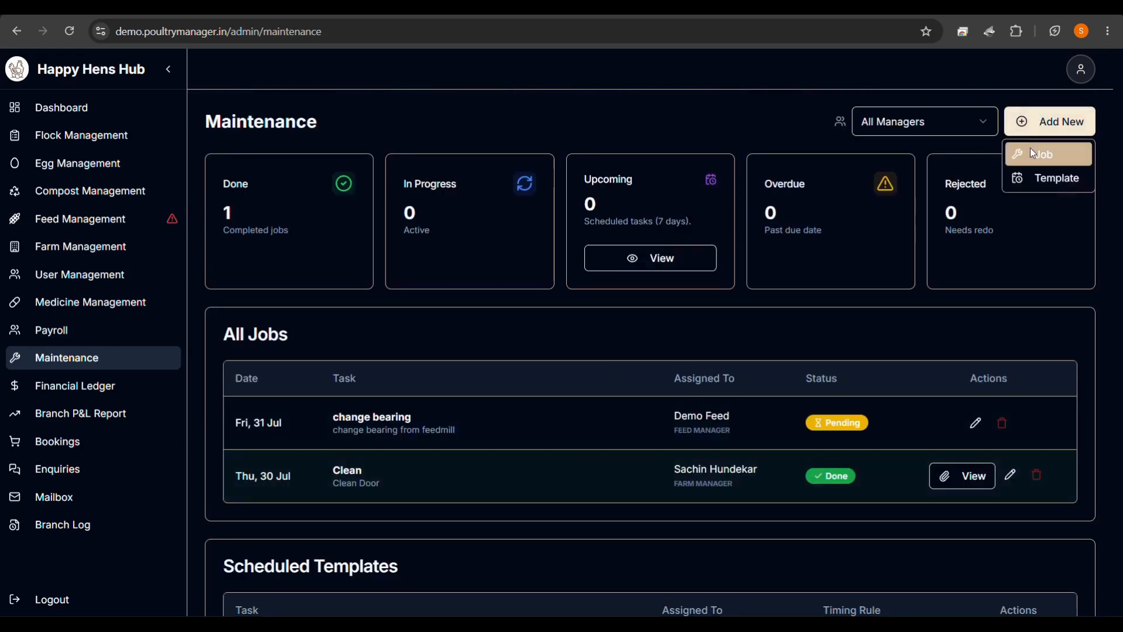
left_click(1034, 176)
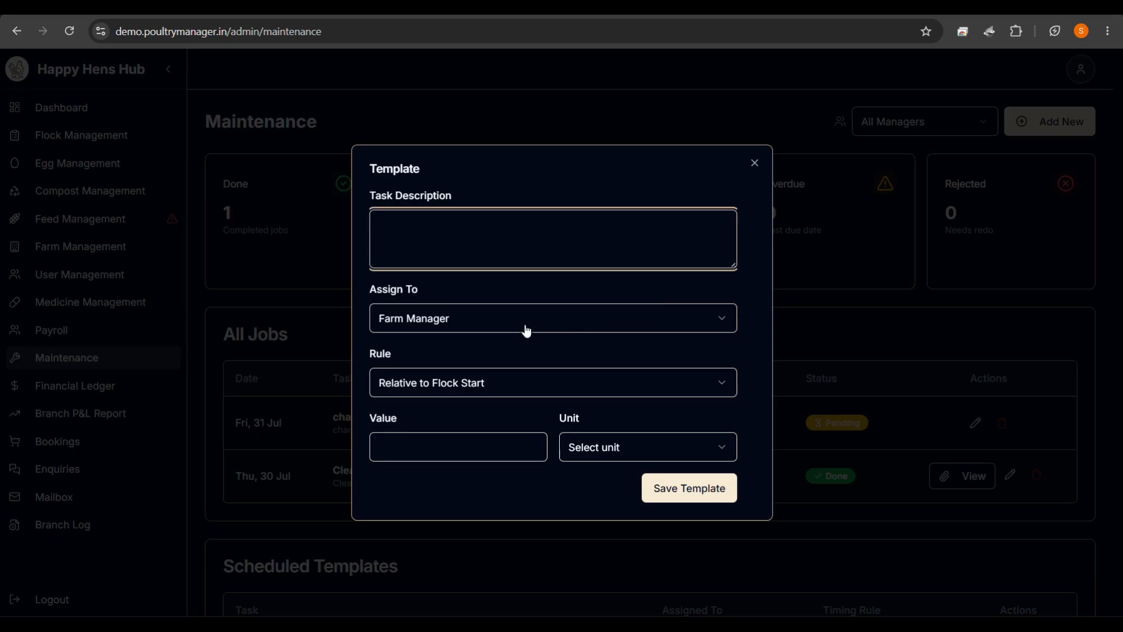
type("demo")
left_click(445, 316)
left_click(446, 316)
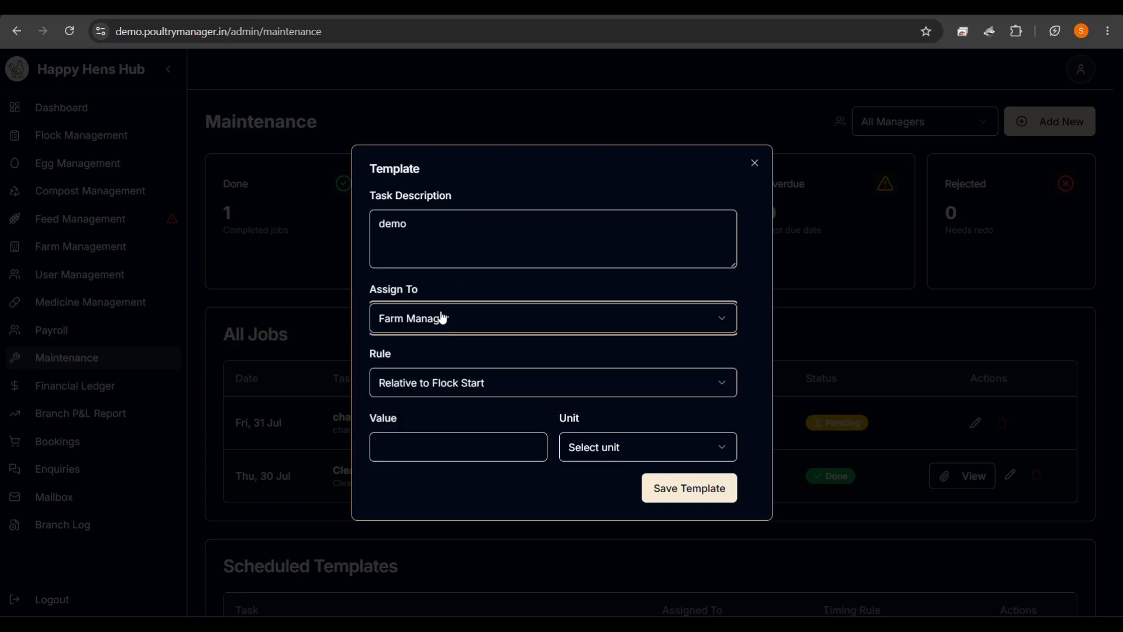
left_click(452, 396)
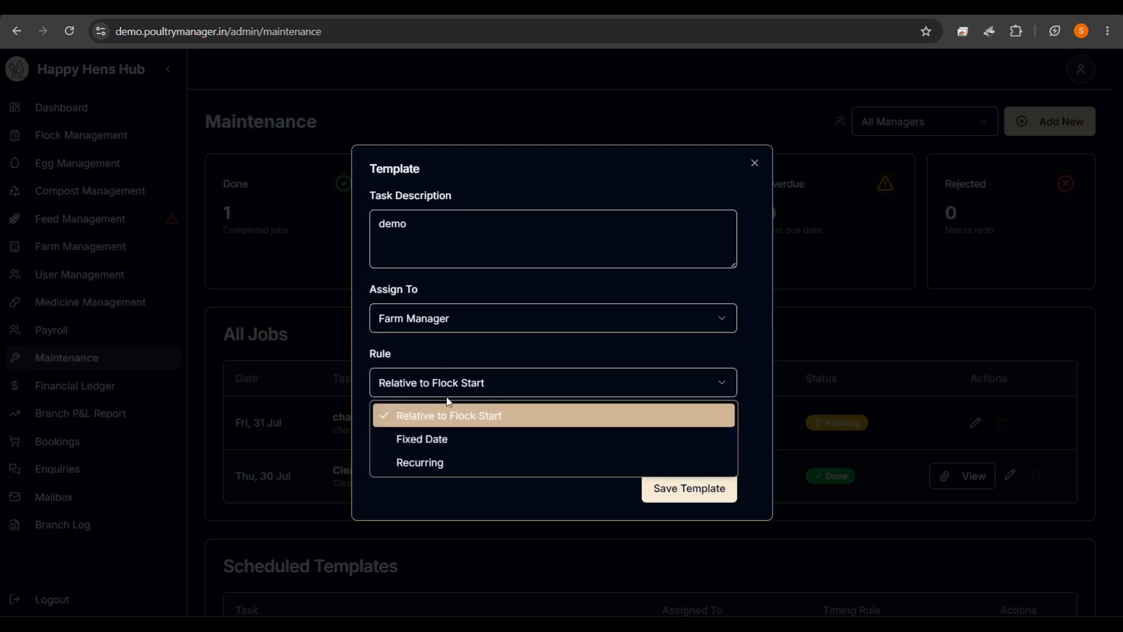
left_click(425, 437)
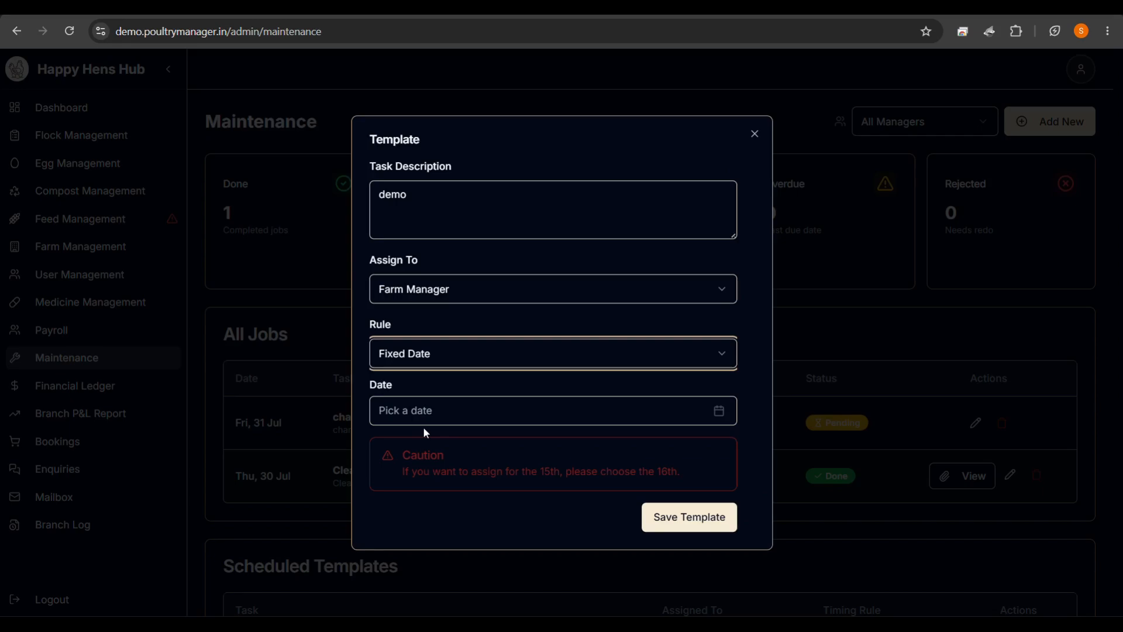
Set the demo template's fixed date to August 20th, 2026
left_click(434, 416)
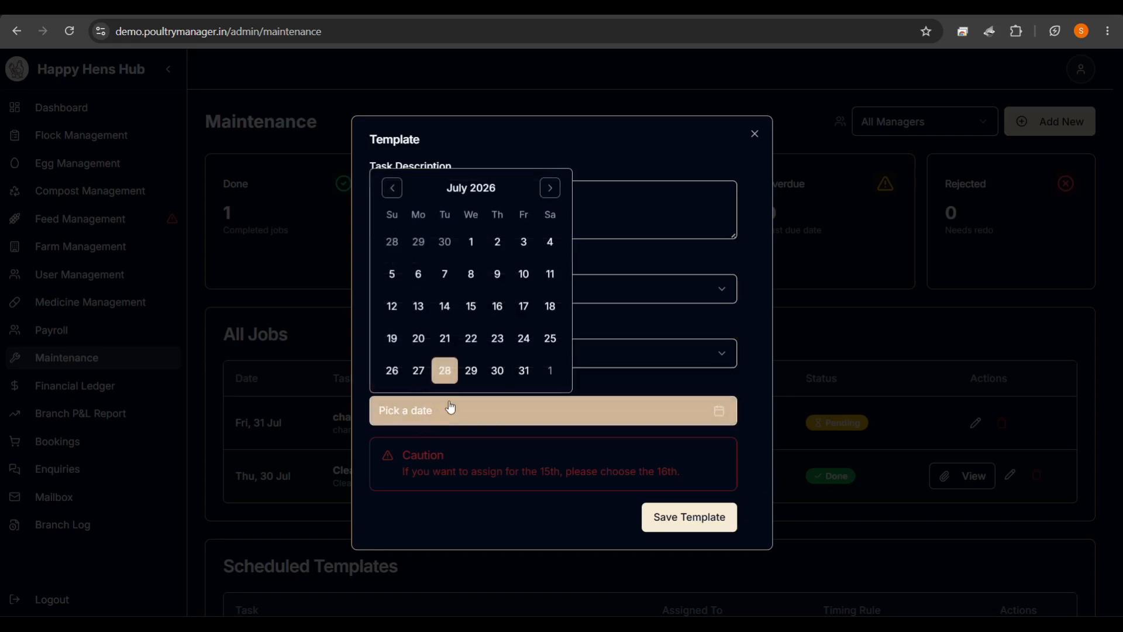
left_click(550, 186)
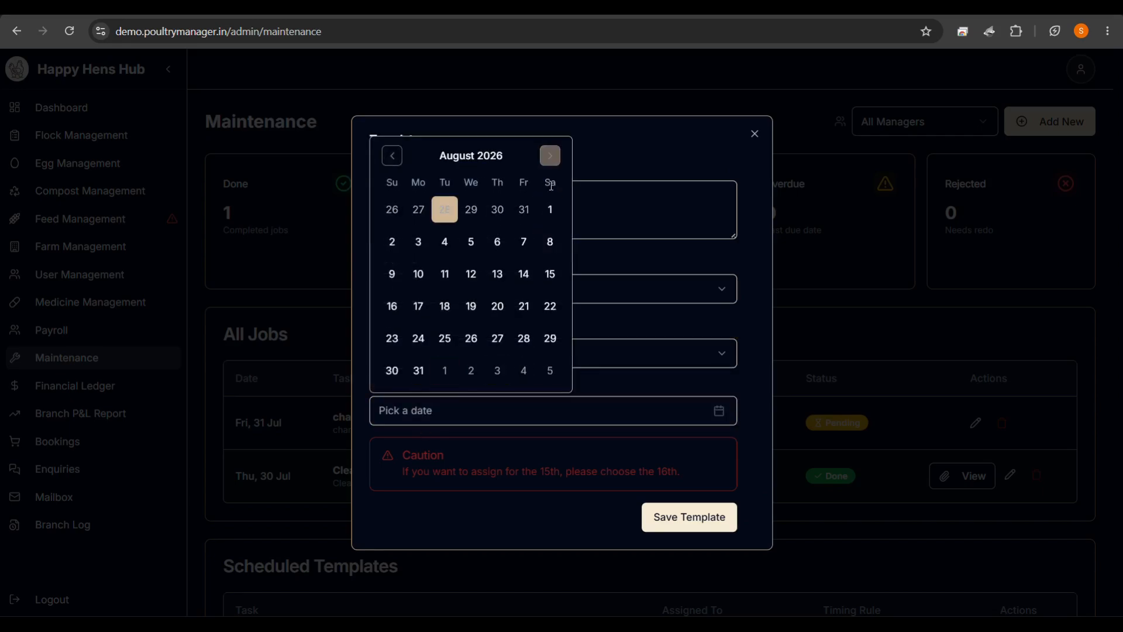
left_click(497, 306)
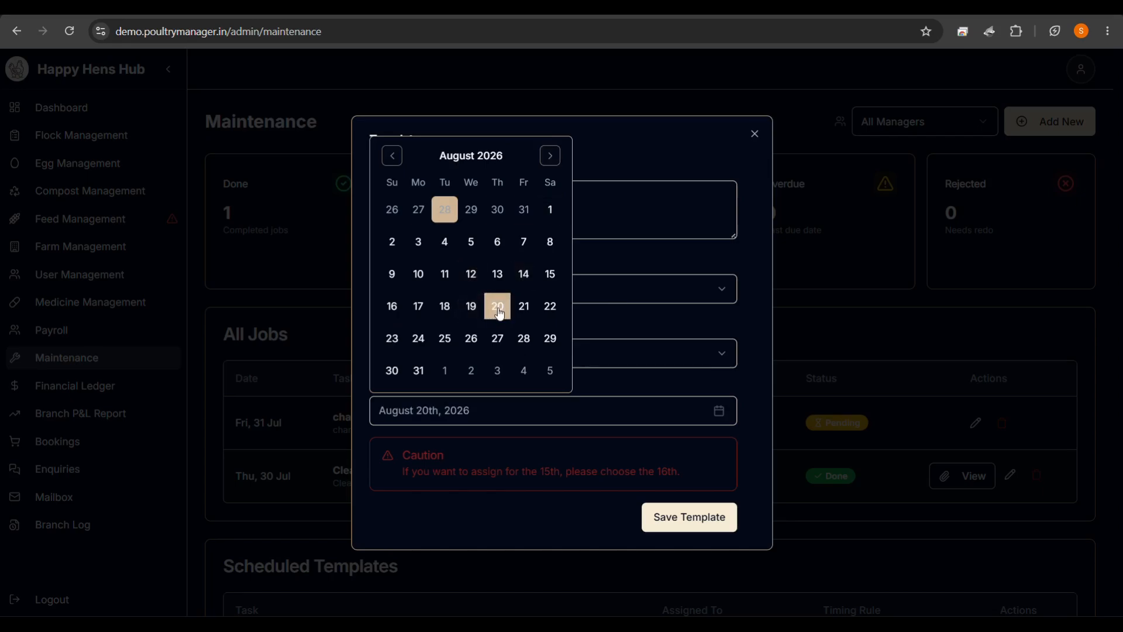
left_click(587, 434)
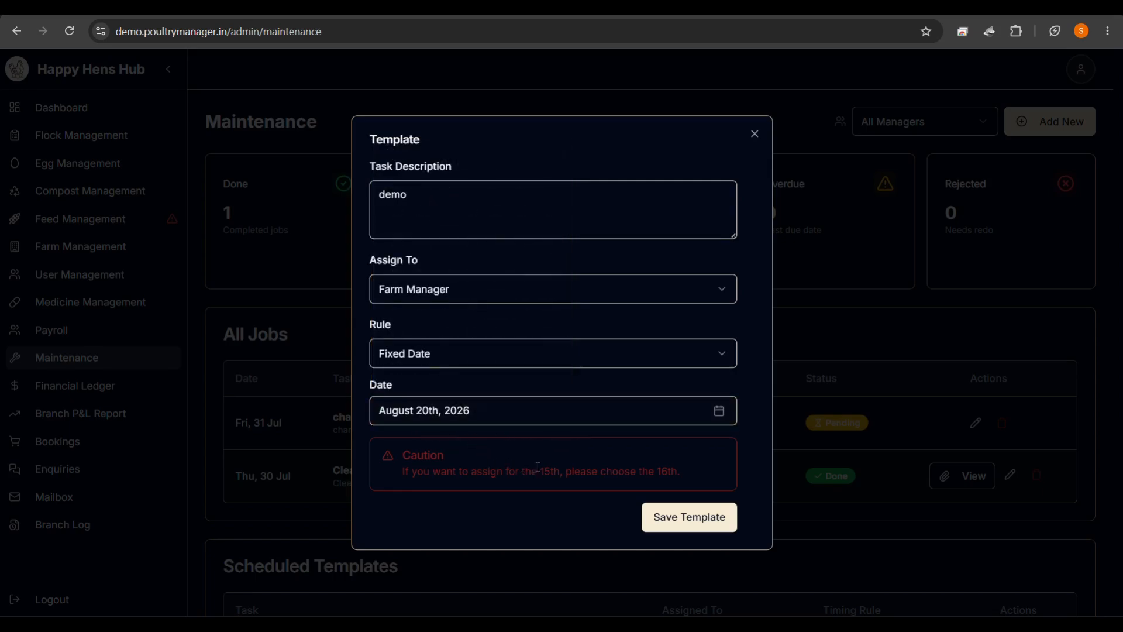
Change the demo template's fixed date to August 21st, 2026 and save the template
left_click(448, 422)
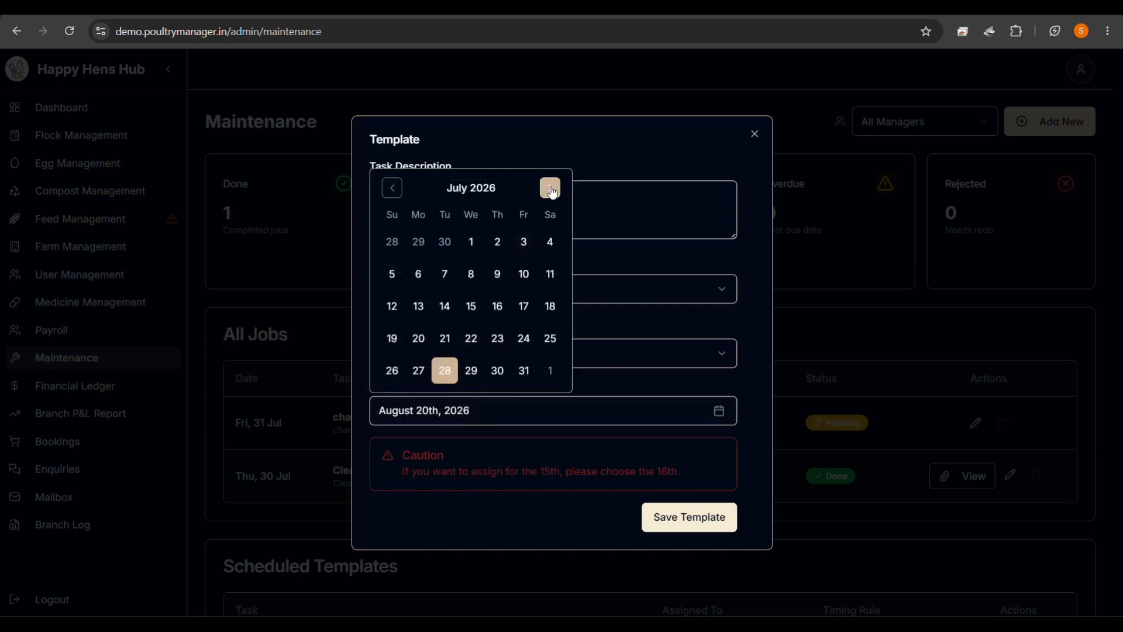
double_click(550, 187)
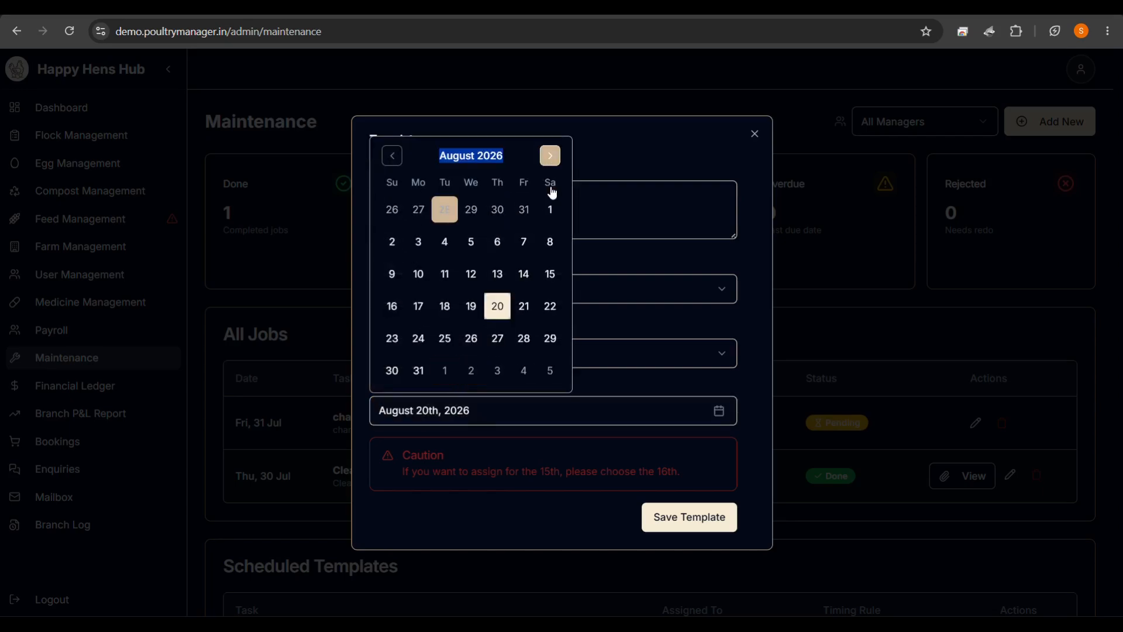
left_click(524, 306)
left_click(517, 433)
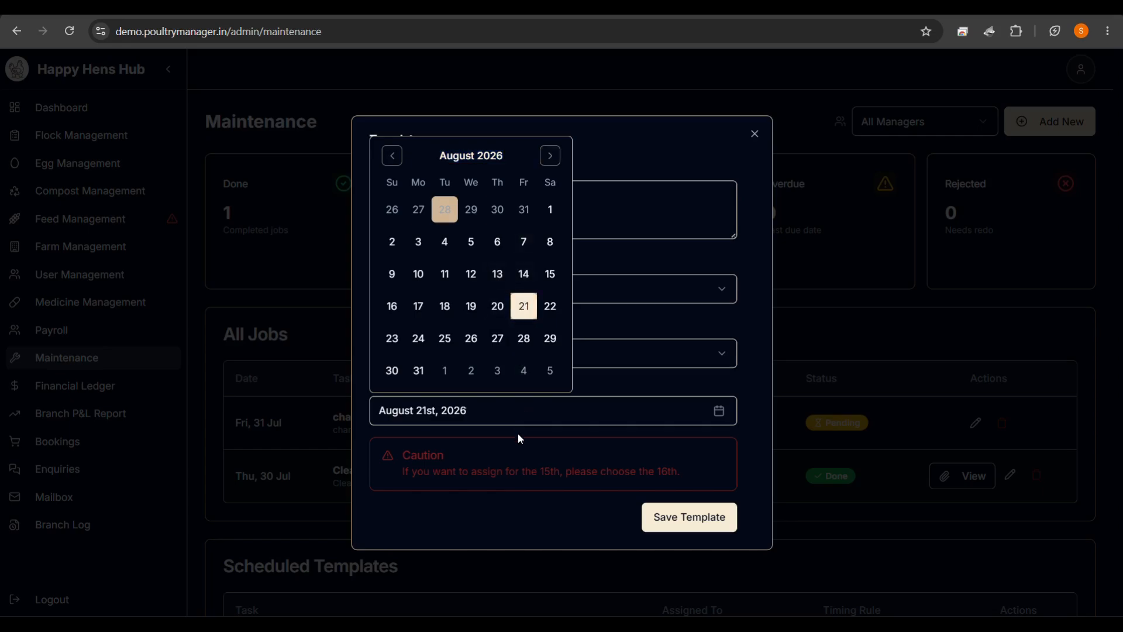
left_click(677, 518)
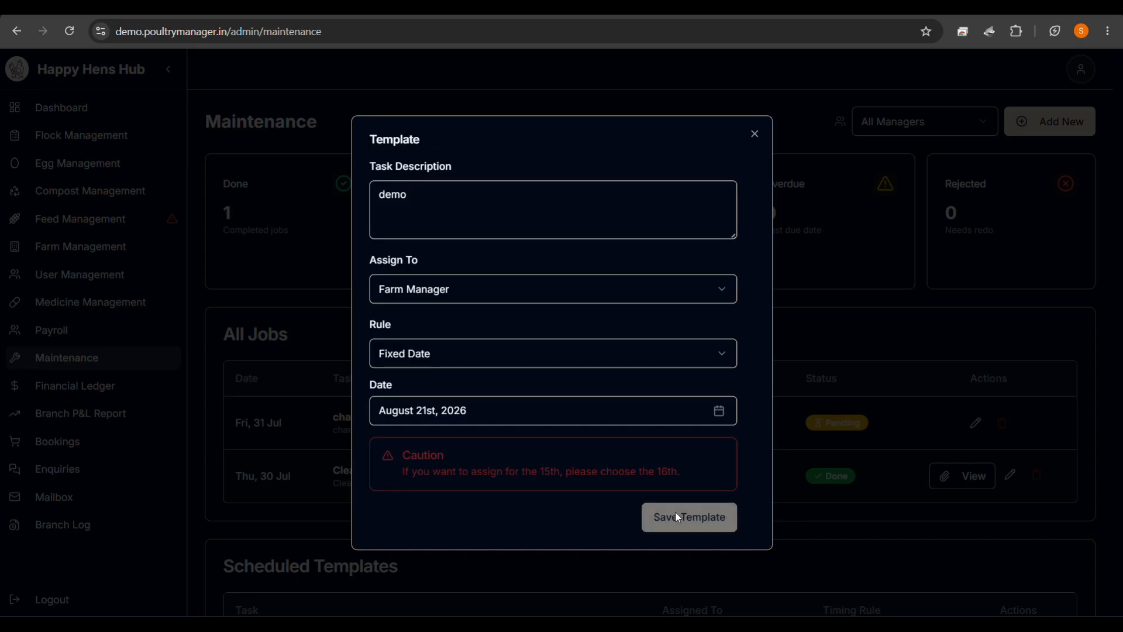
Delete the demo template from the scheduled templates
scroll(675, 512, "down", 2)
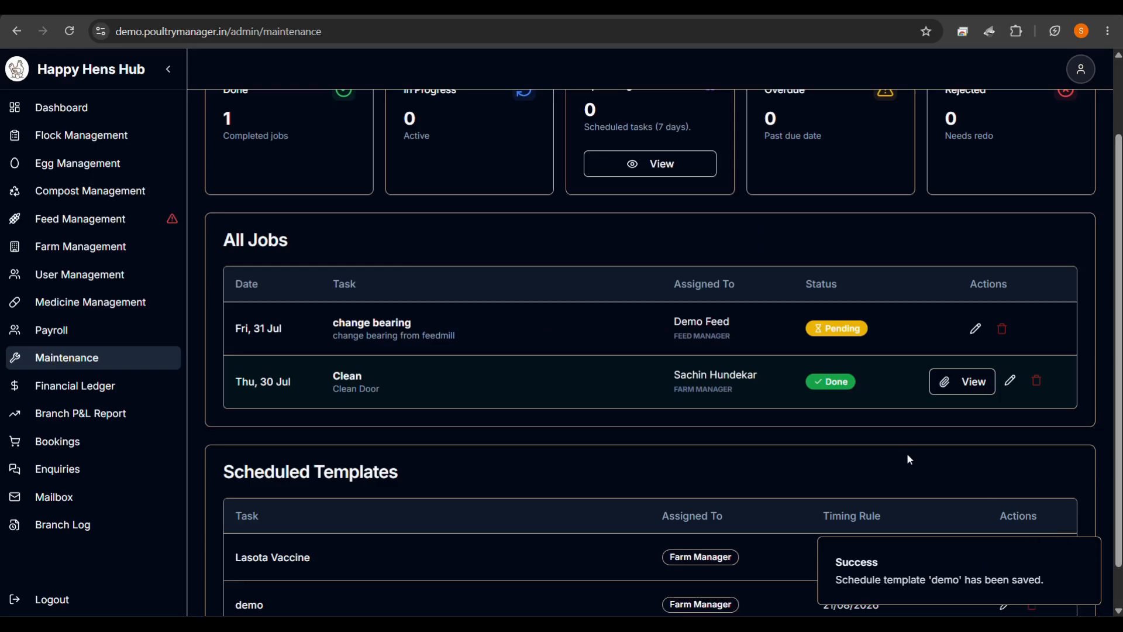
scroll(907, 453, "down", 1)
left_click(1087, 552)
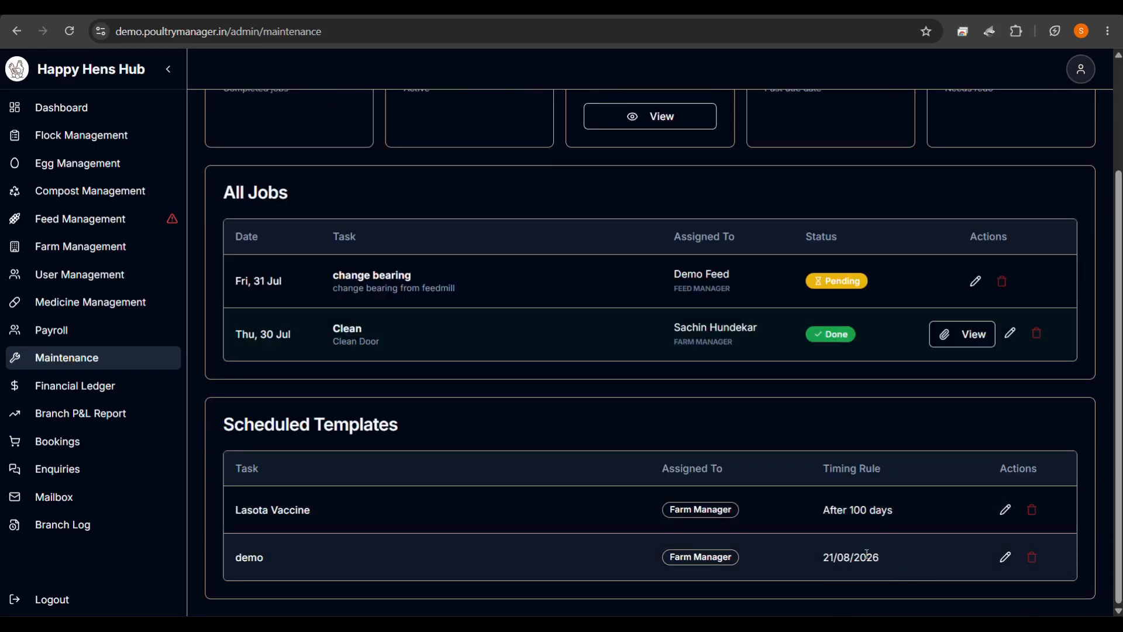
left_click(1031, 557)
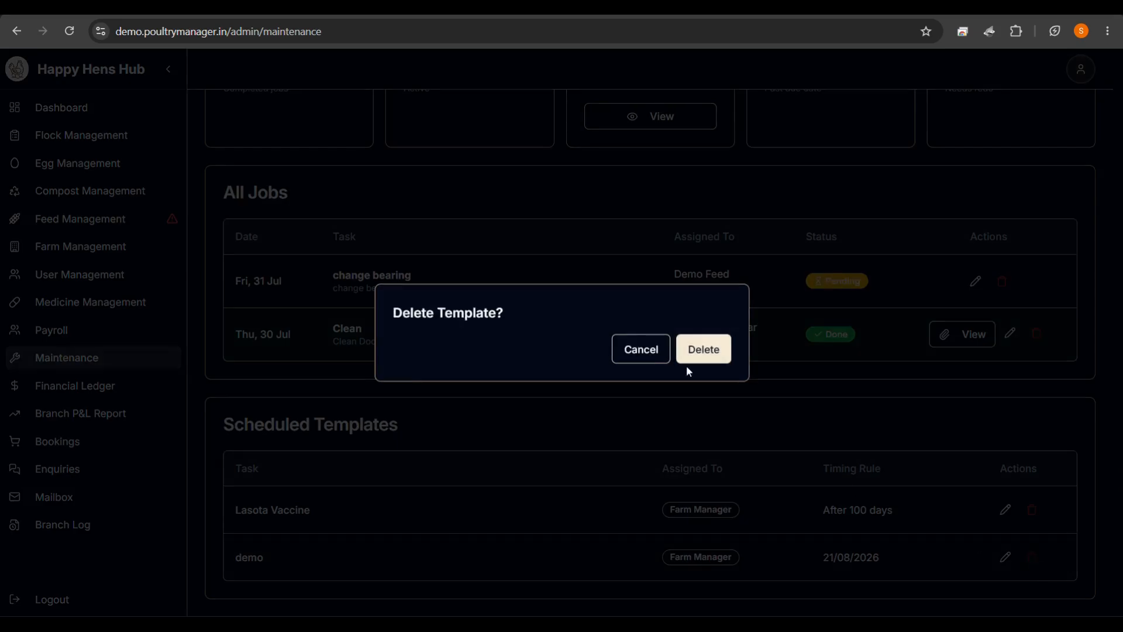
left_click(708, 351)
Start another template described as "demo", keep it assigned to Farm Manager, and choose the rule Fixed Date
scroll(866, 392, "up", 3)
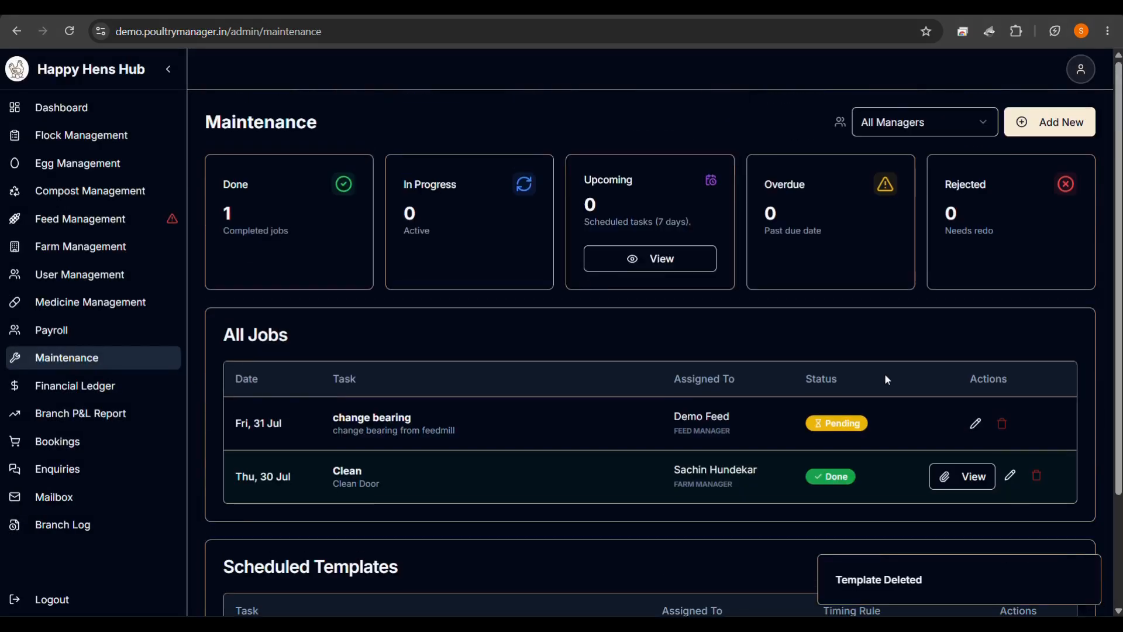
left_click(1079, 122)
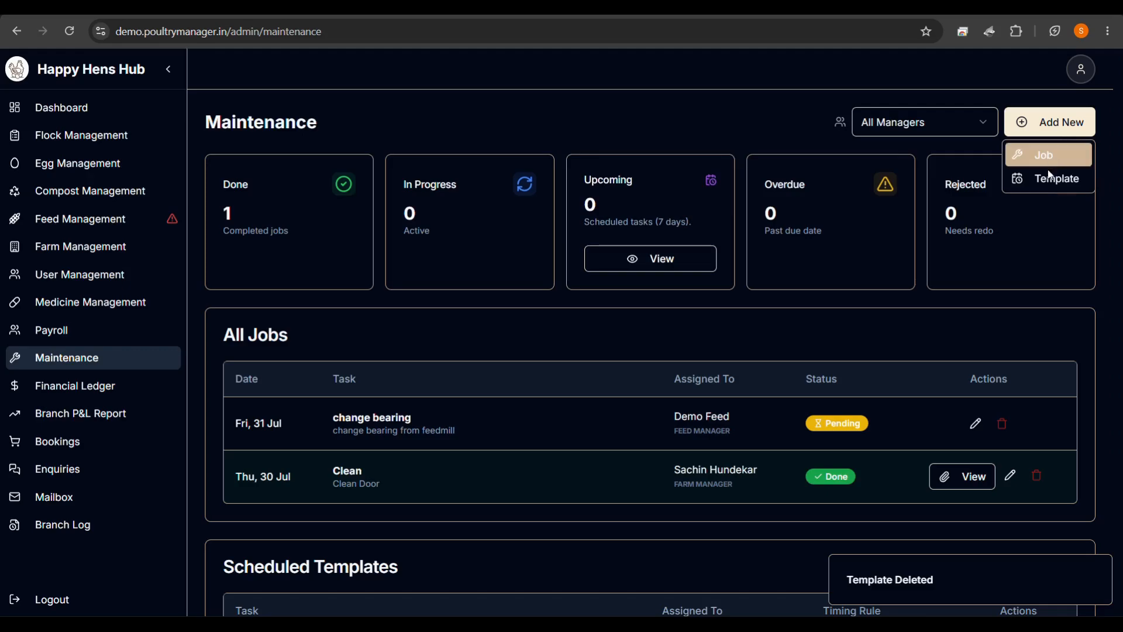
left_click(1050, 175)
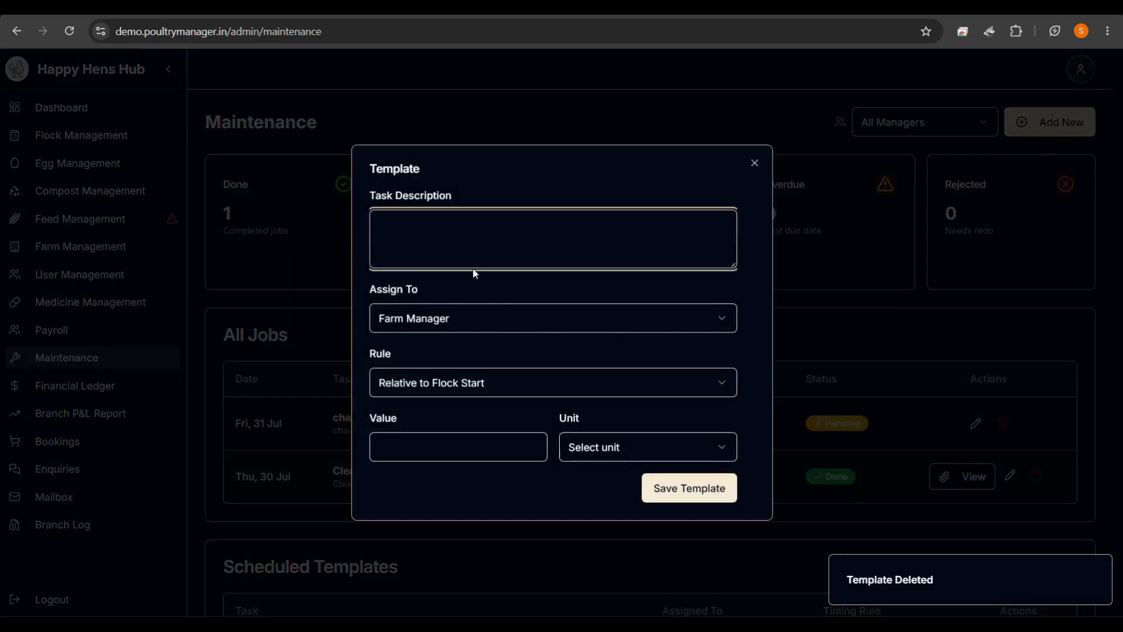
type("demo")
left_click(460, 317)
left_click(459, 316)
left_click(459, 386)
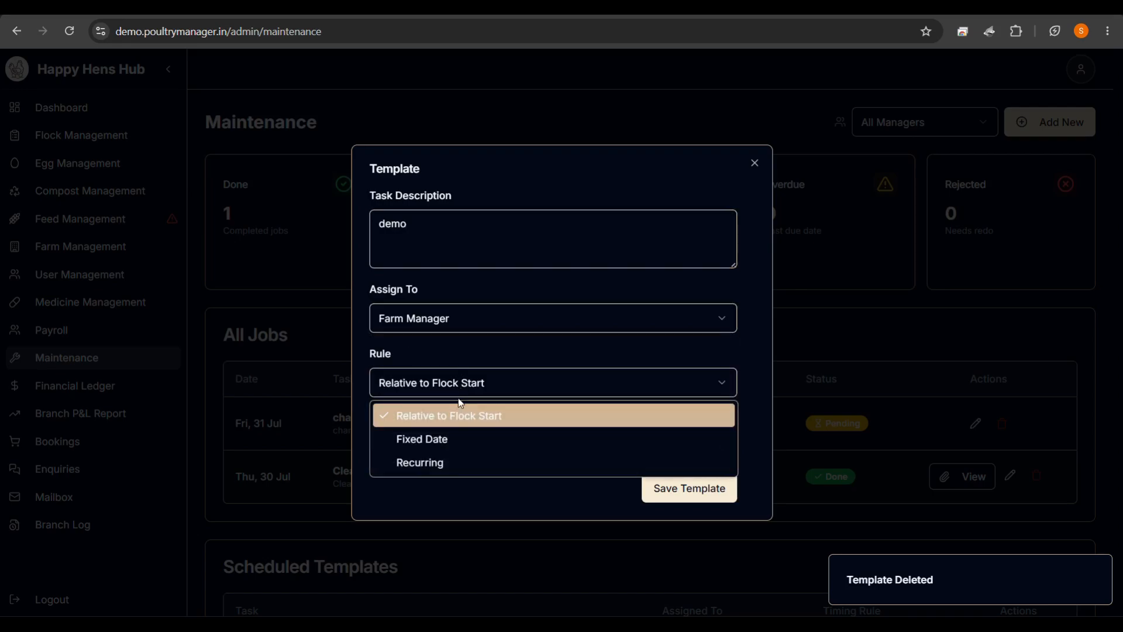
left_click(445, 440)
Set the demo template's fixed date to July 29th, 2026, save the template and dismiss the notification
left_click(422, 422)
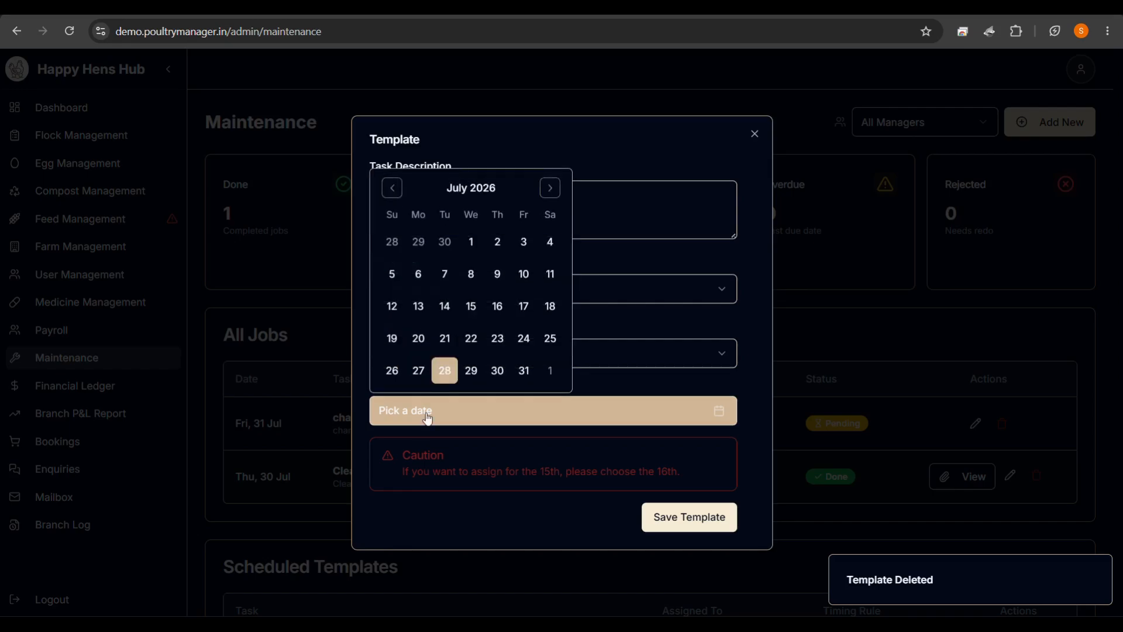
left_click(477, 372)
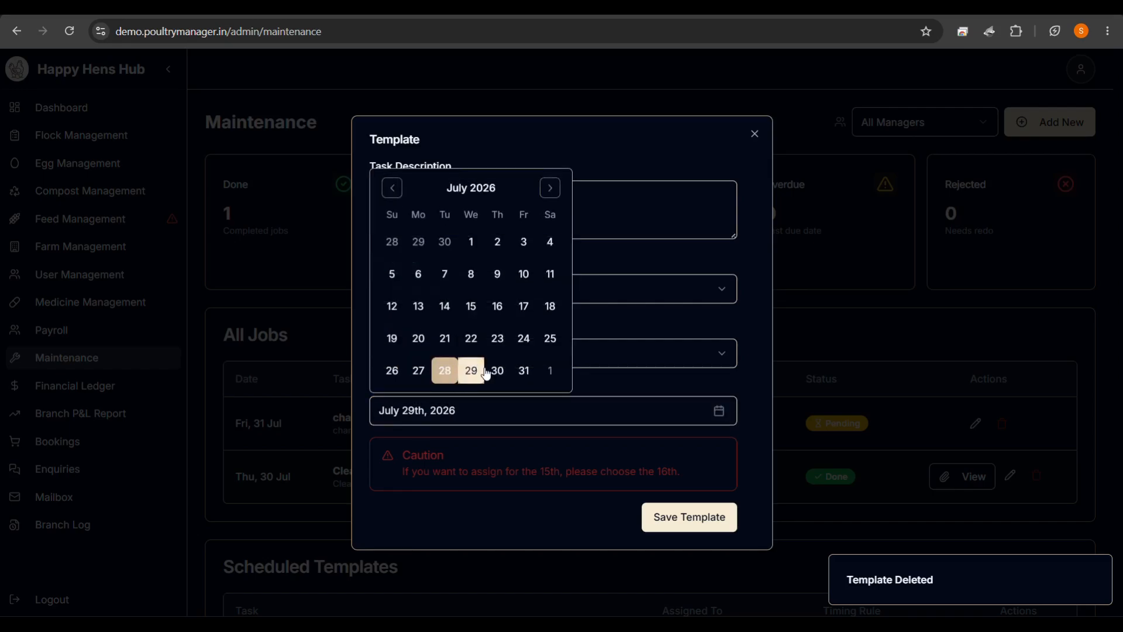
left_click(689, 517)
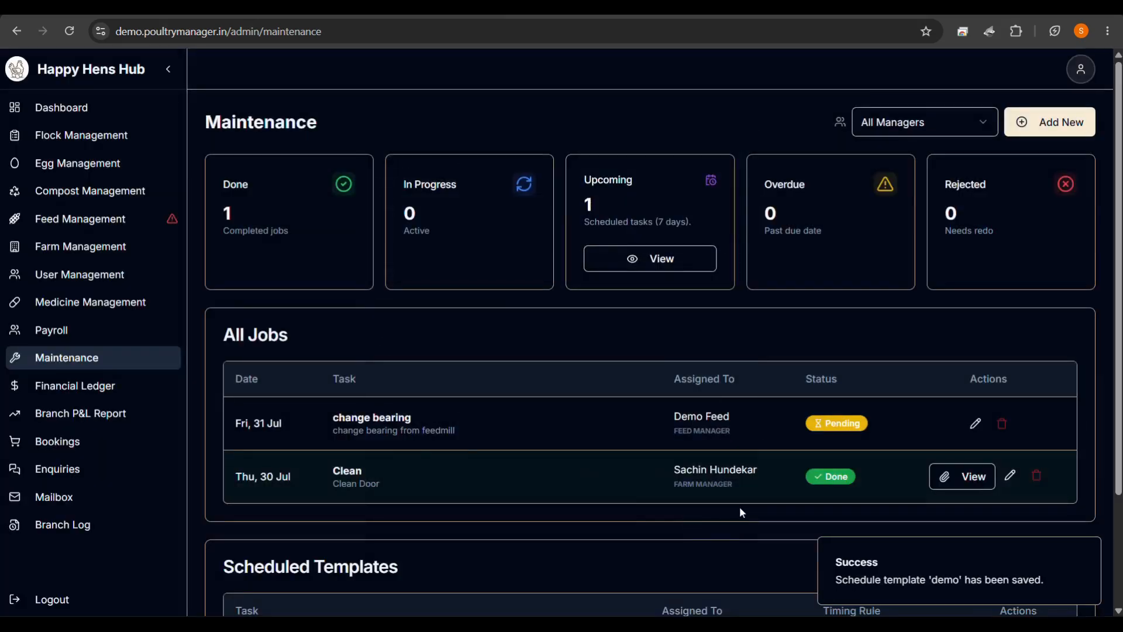
scroll(740, 509, "down", 3)
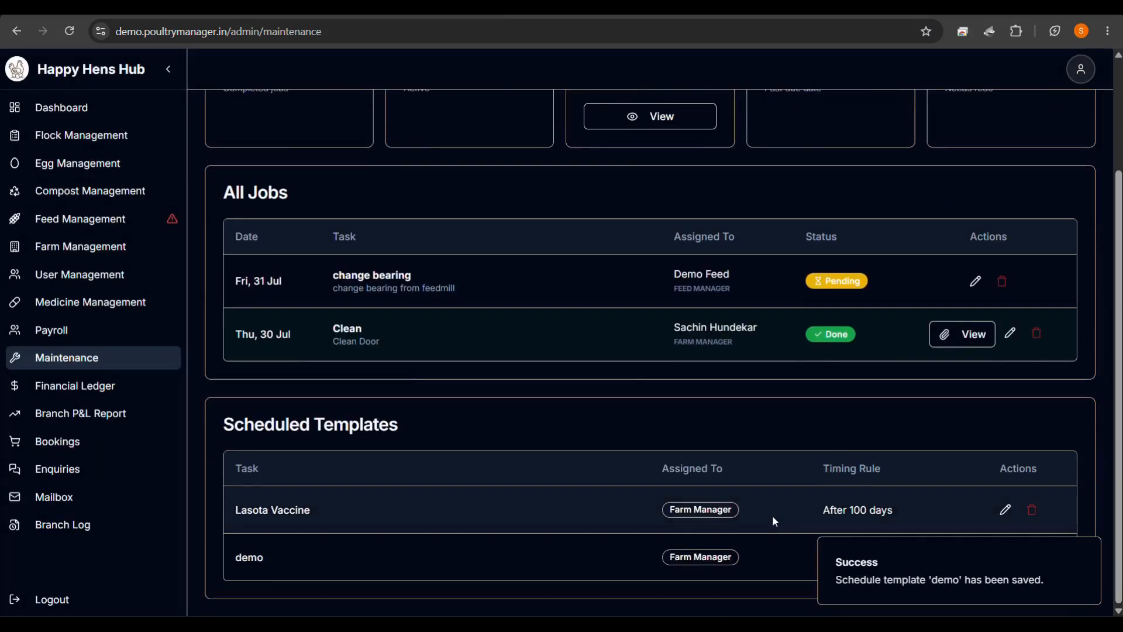
mouse_move(984, 579)
left_click(1086, 551)
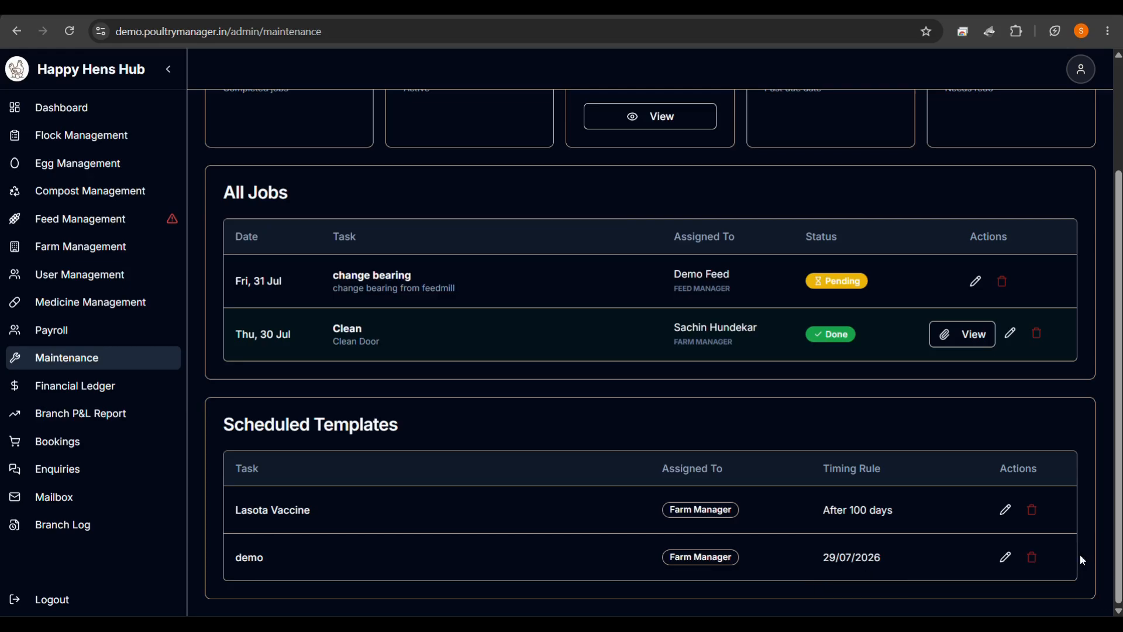
Reload the maintenance page and delete the demo template from the scheduled templates
left_click(68, 28)
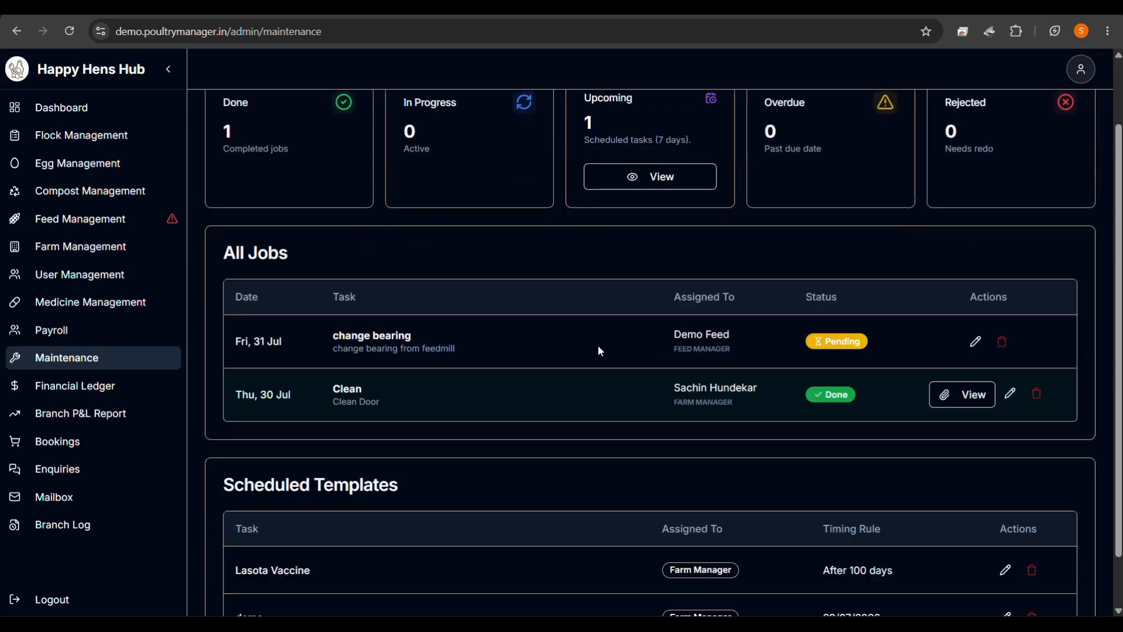
scroll(760, 506, "down", 1)
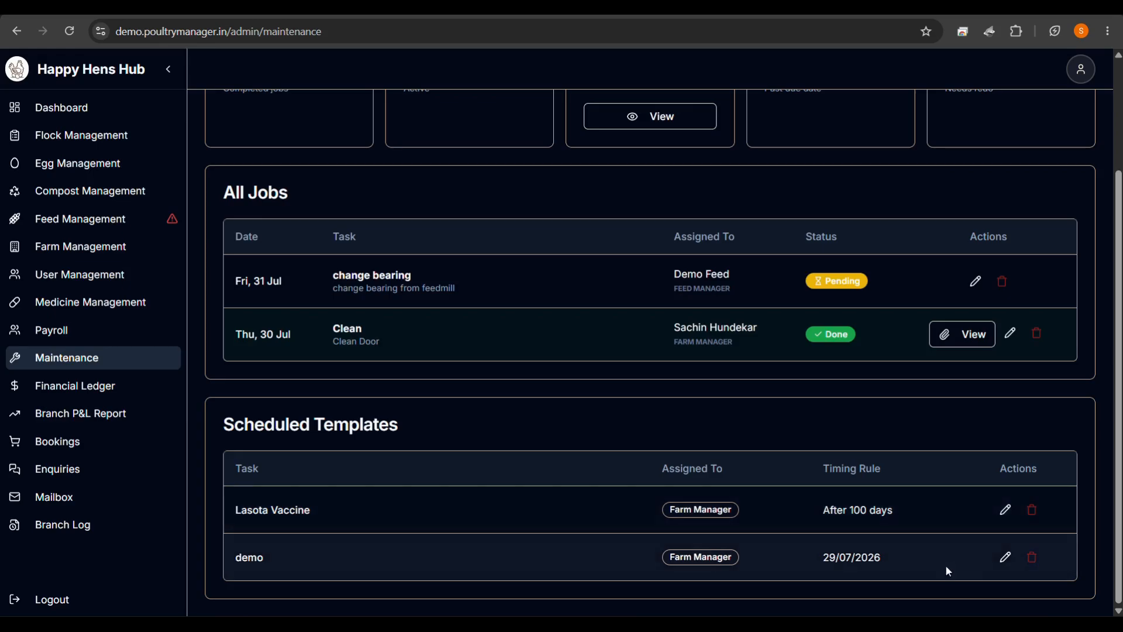
left_click(1032, 557)
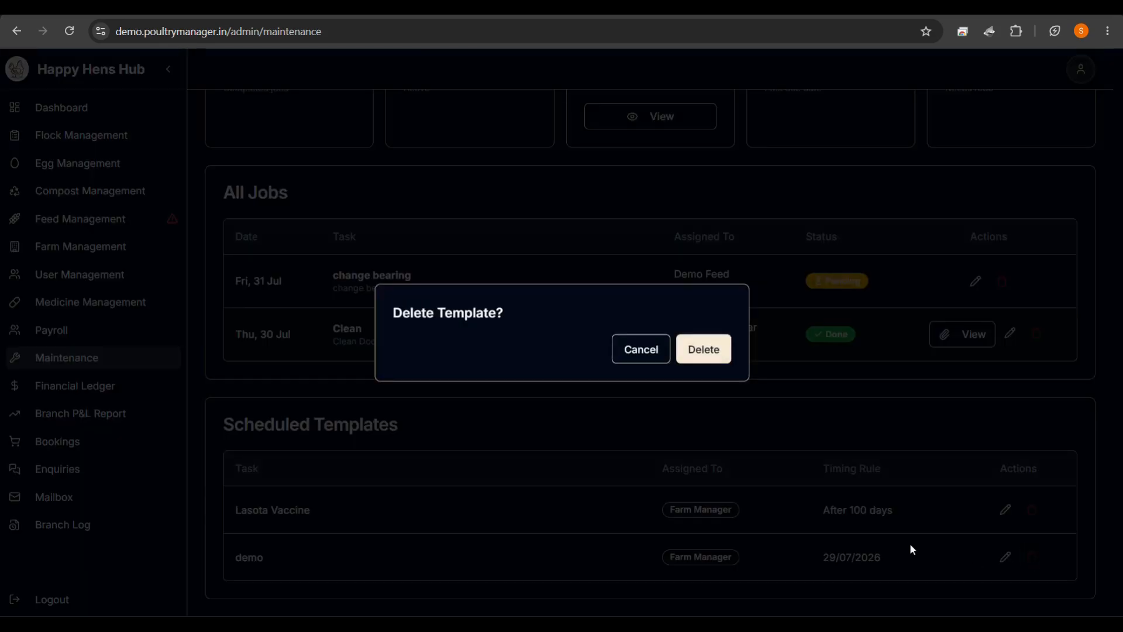
left_click(716, 351)
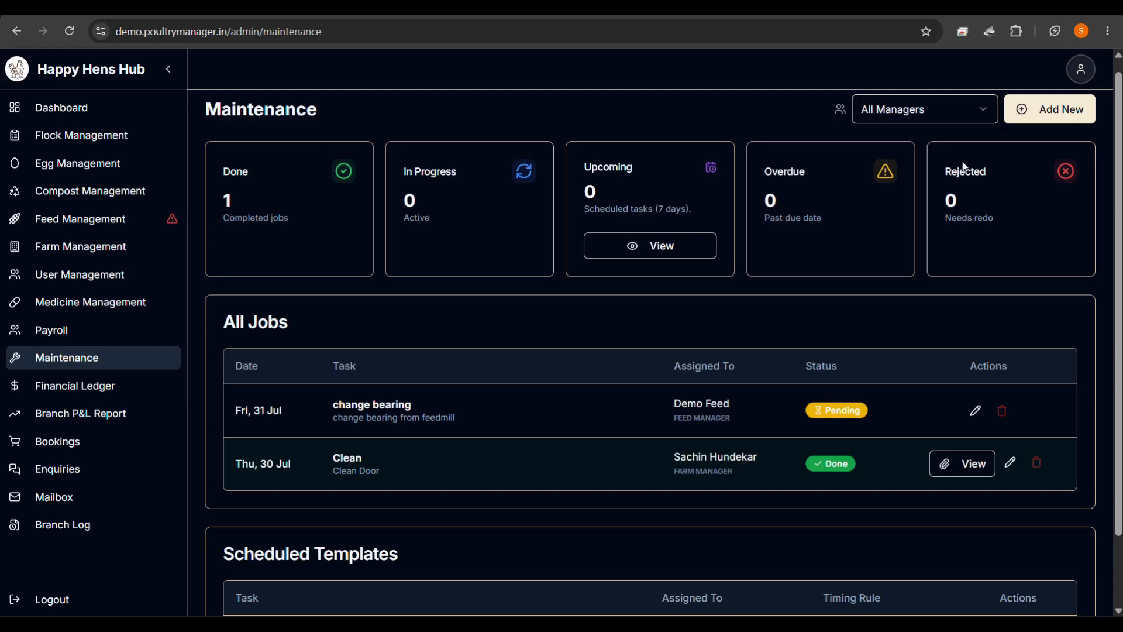
Start a new template described as "demo" with the rule Recurring and the frequency Daily
left_click(1047, 115)
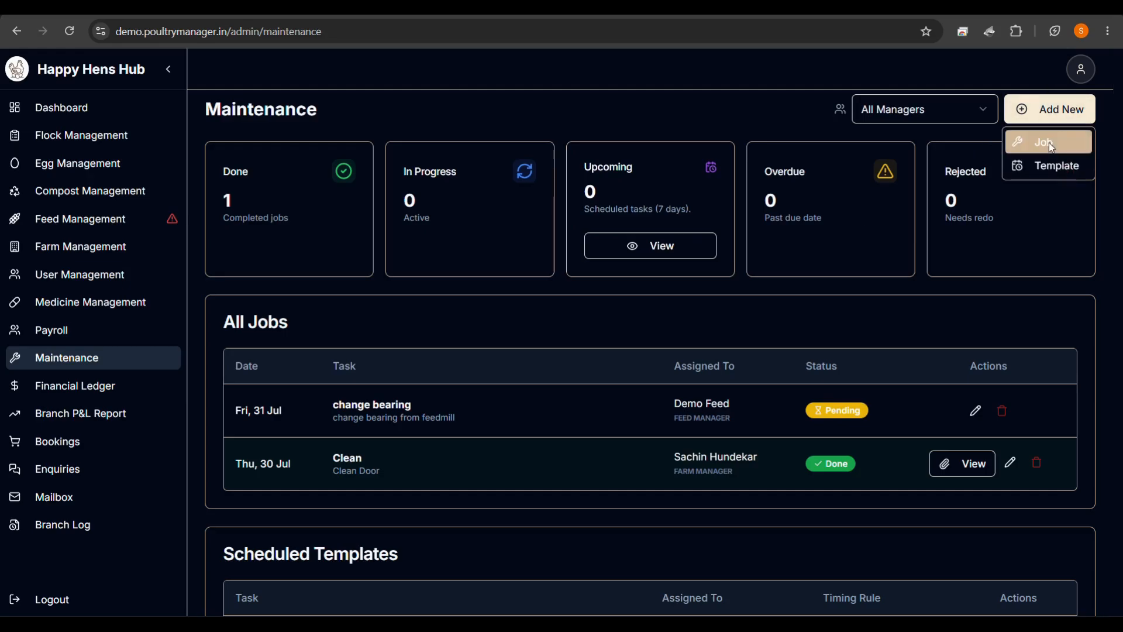
left_click(1050, 160)
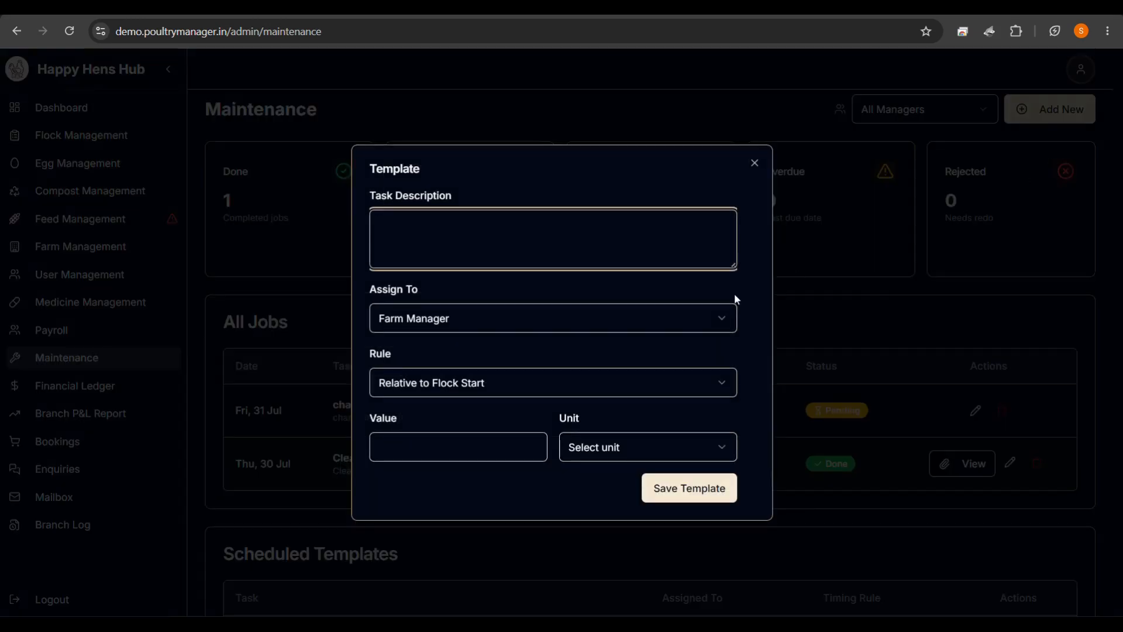
type("demo")
left_click(437, 385)
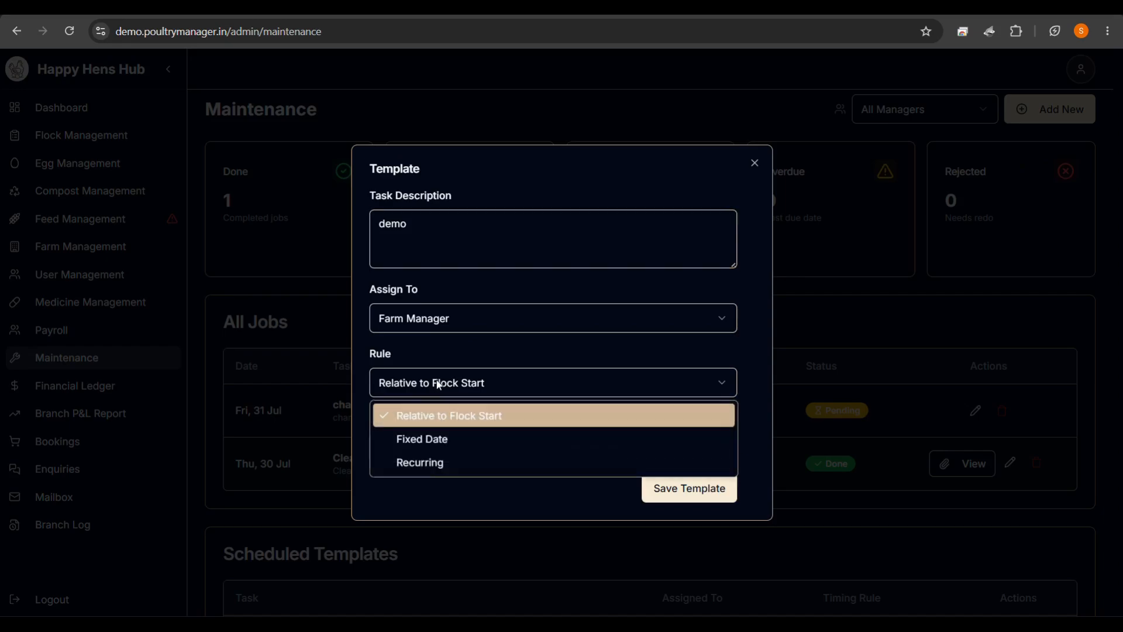
left_click(410, 463)
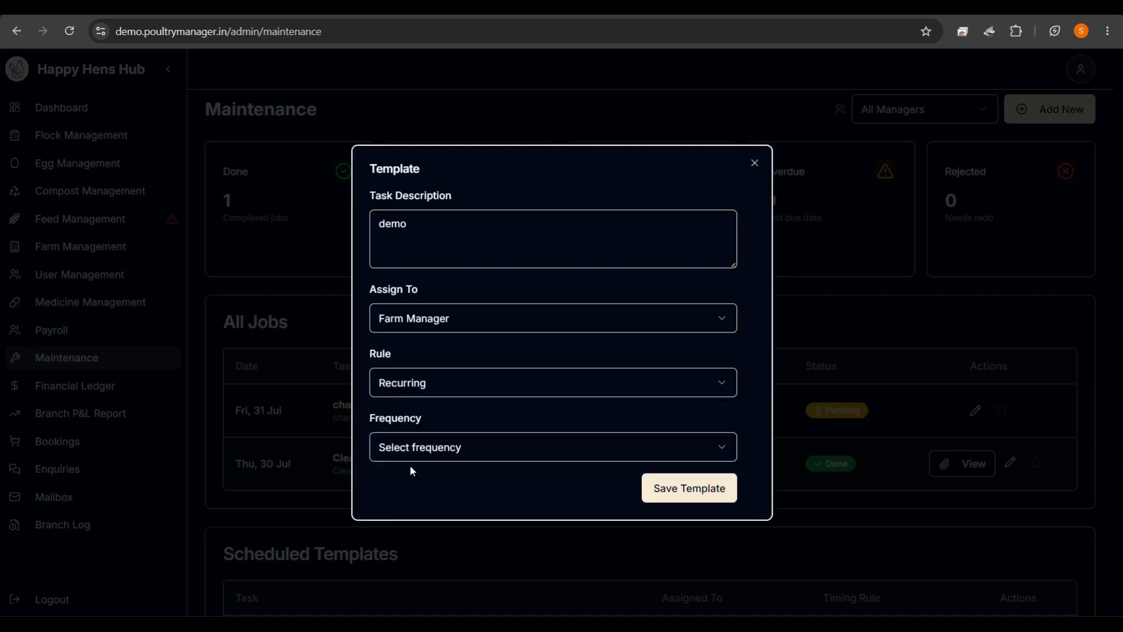
left_click(463, 455)
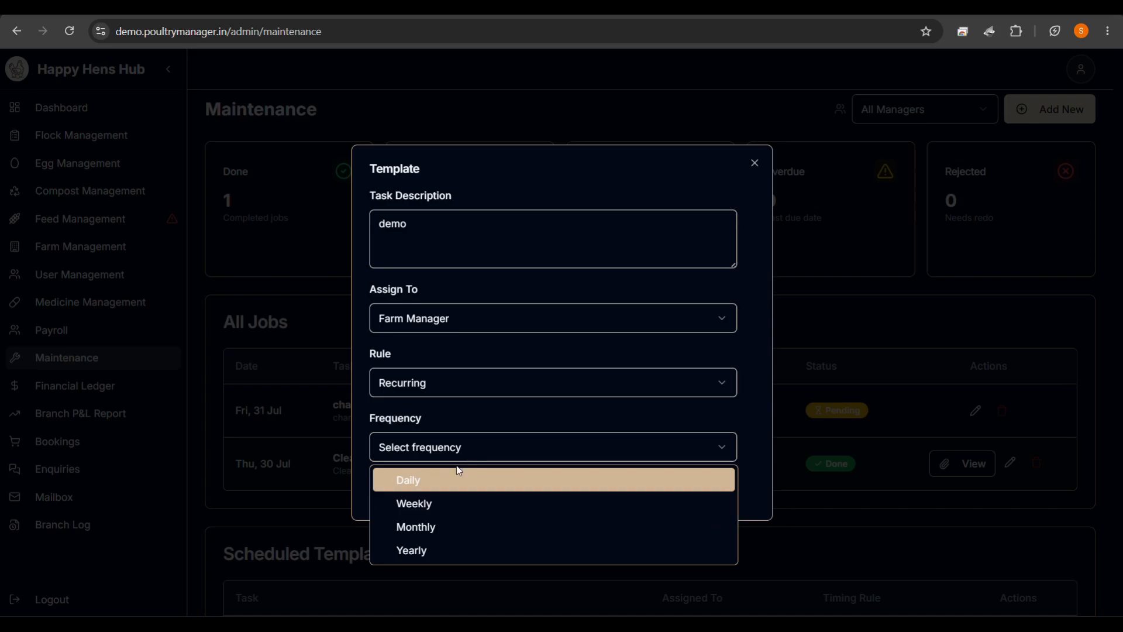
left_click(457, 477)
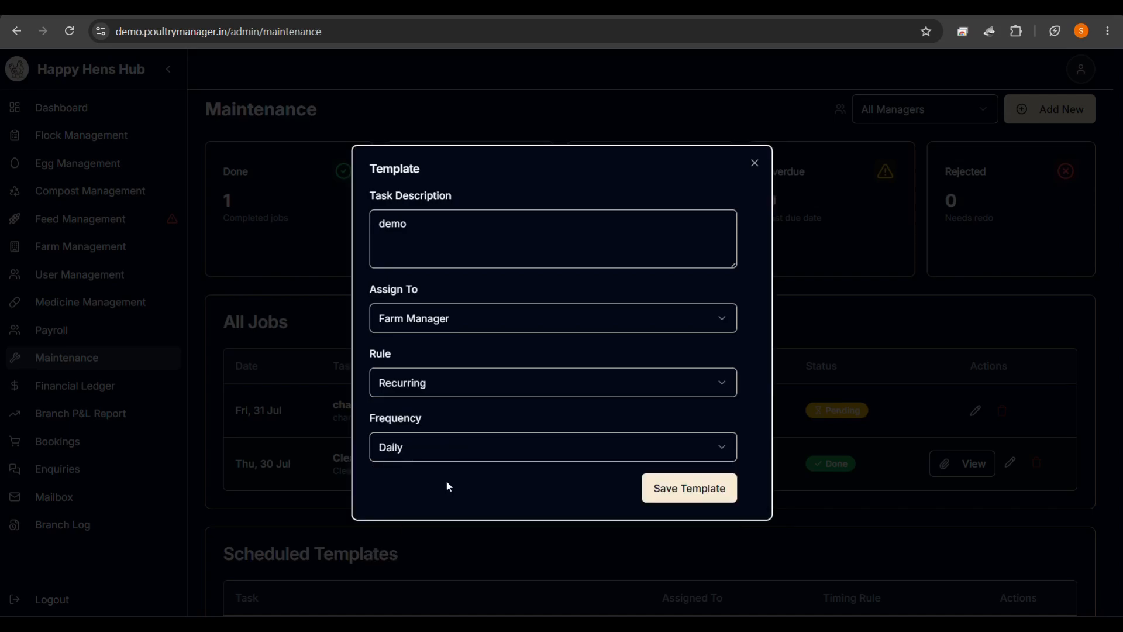
Change the demo template's frequency to Weekly on Wednesday, and switch it to Monthly
left_click(488, 462)
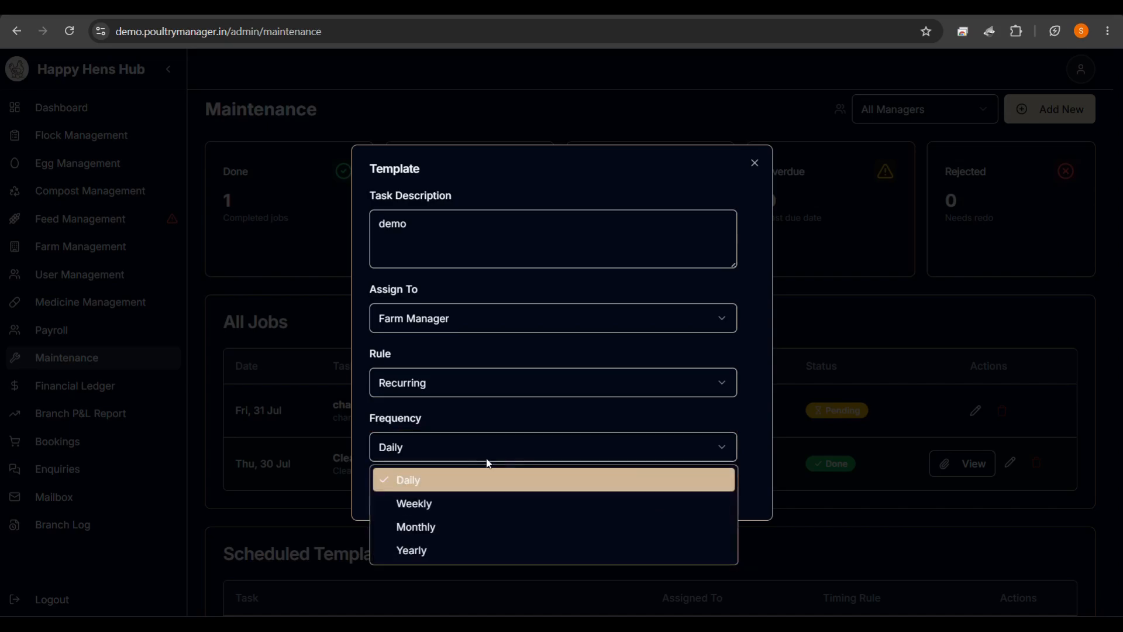
left_click(443, 505)
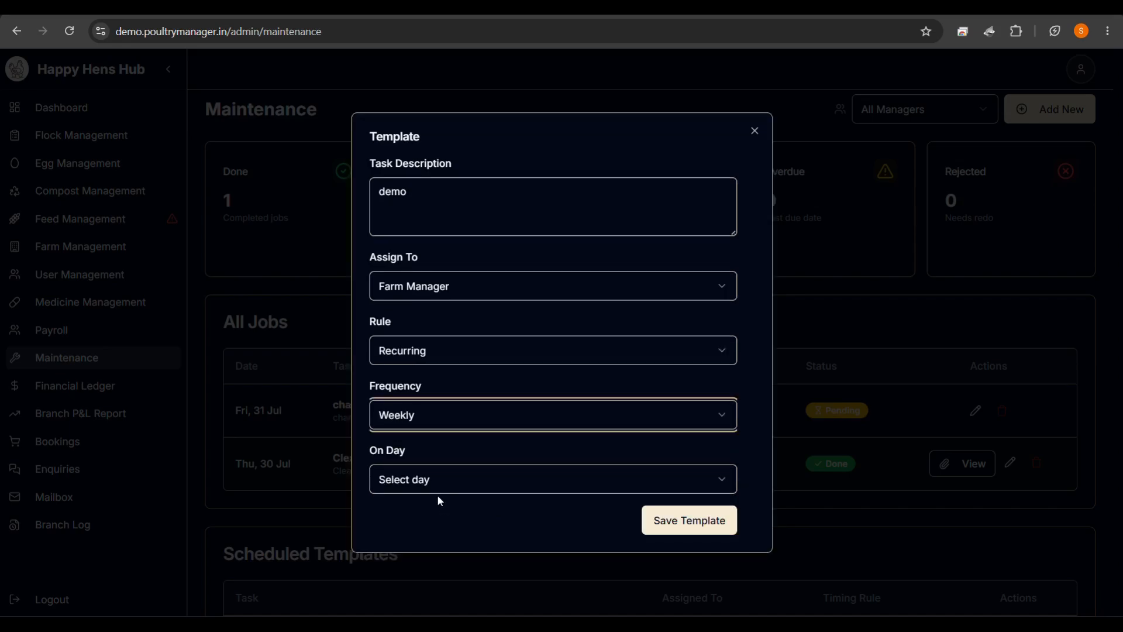
left_click(433, 483)
left_click(461, 376)
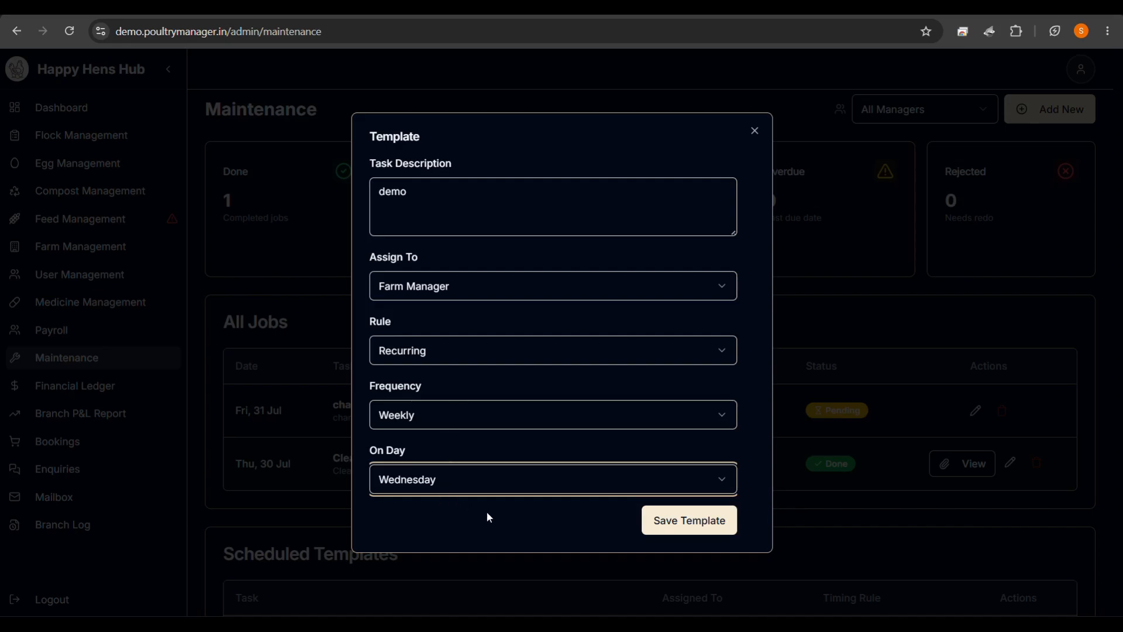
left_click(416, 425)
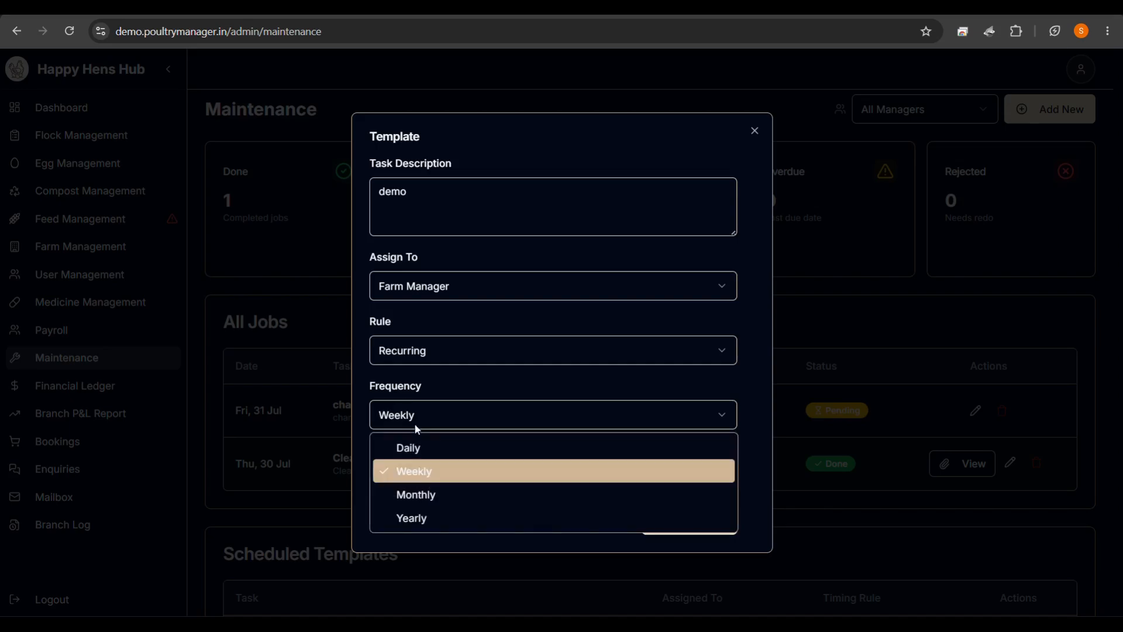
left_click(430, 493)
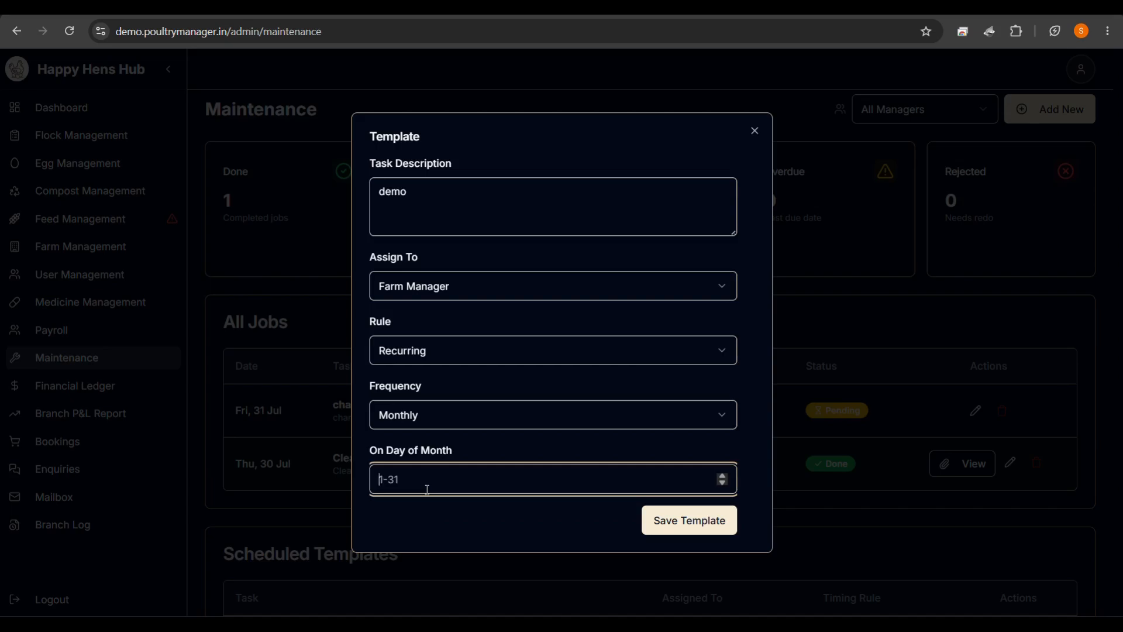
Set the demo template's frequency to Yearly, in February on day 15, and close the form without saving
left_click(431, 424)
left_click(423, 518)
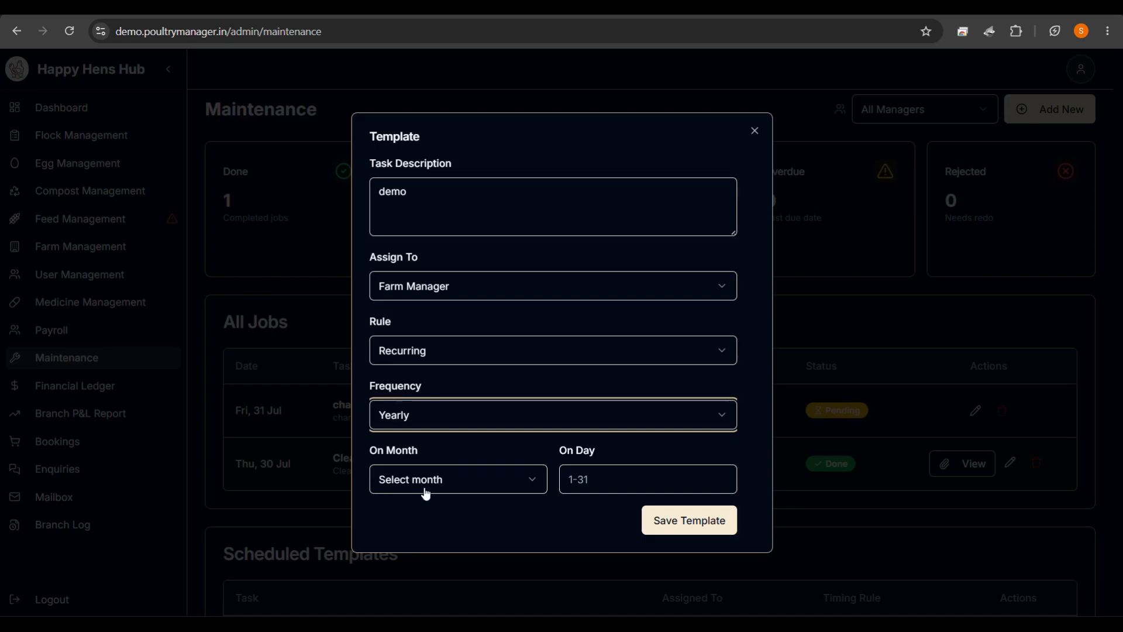
left_click(425, 491)
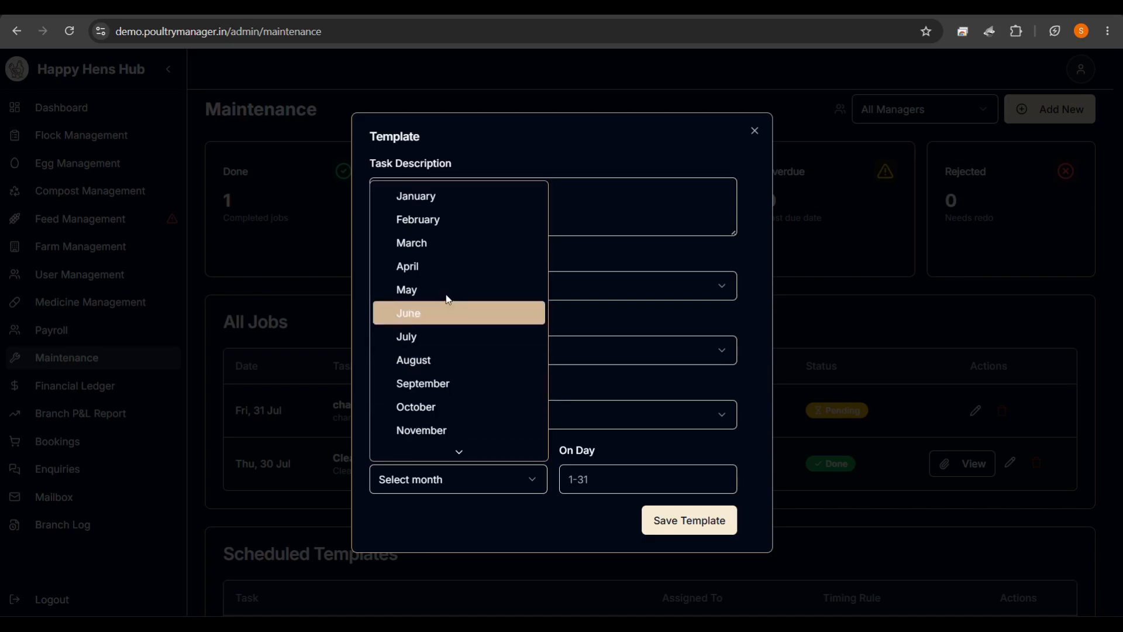
left_click(463, 229)
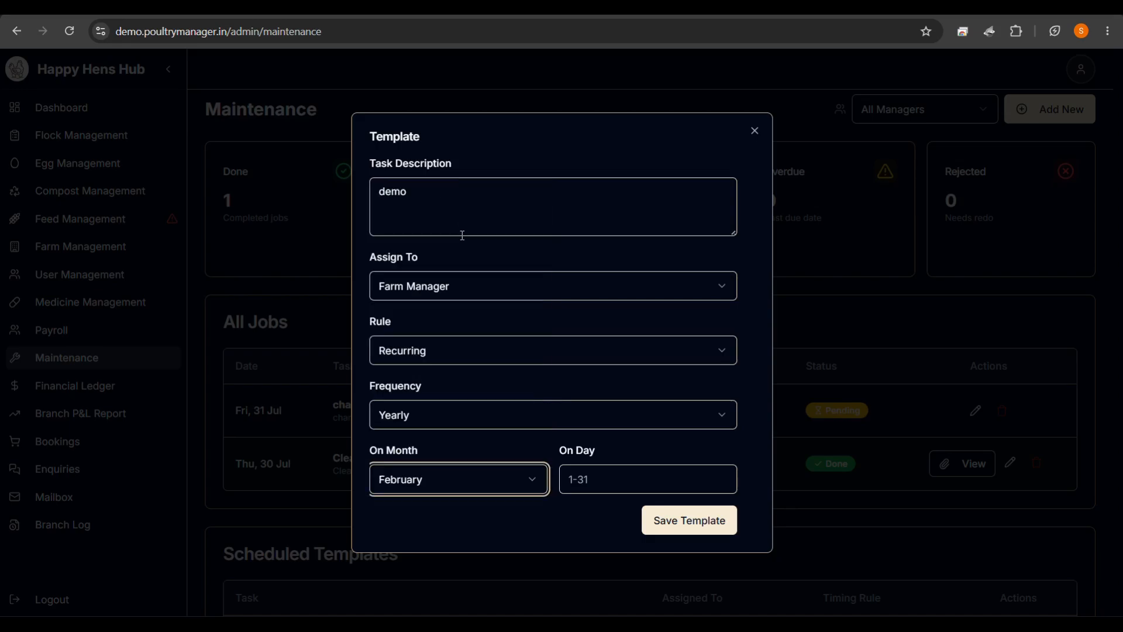
left_click(586, 481)
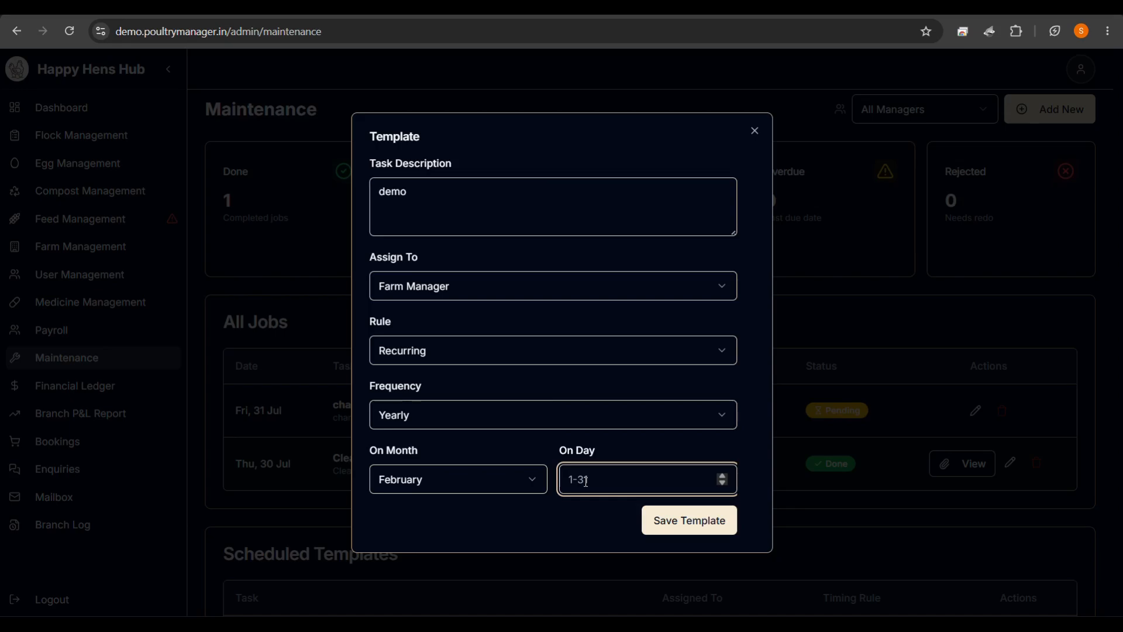
type("15")
left_click(756, 130)
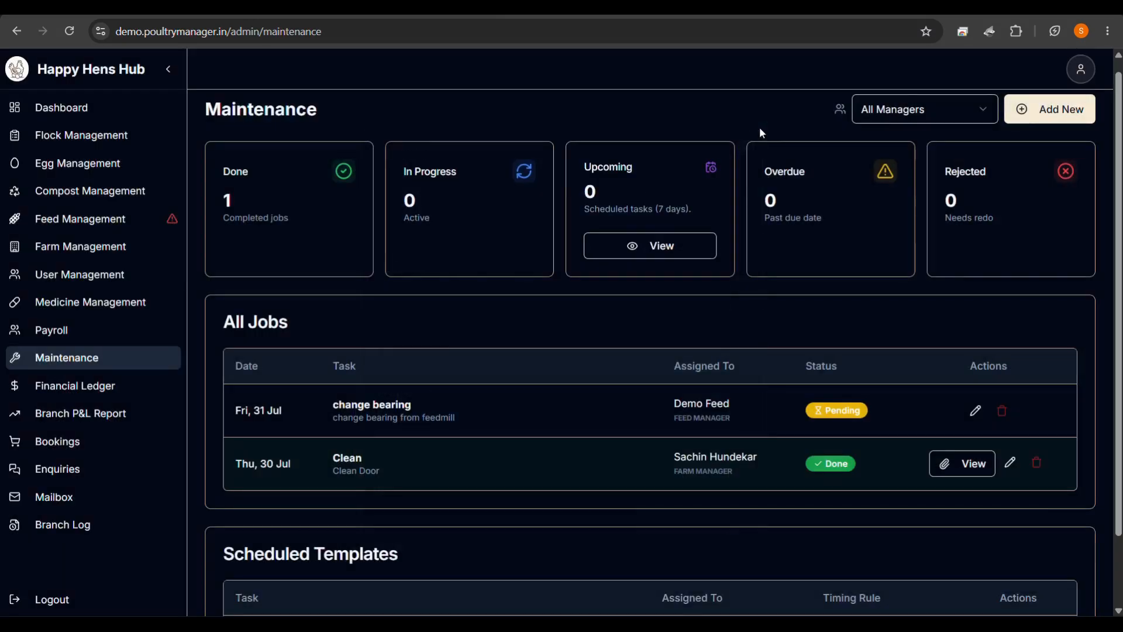
scroll(760, 127, "down", 2)
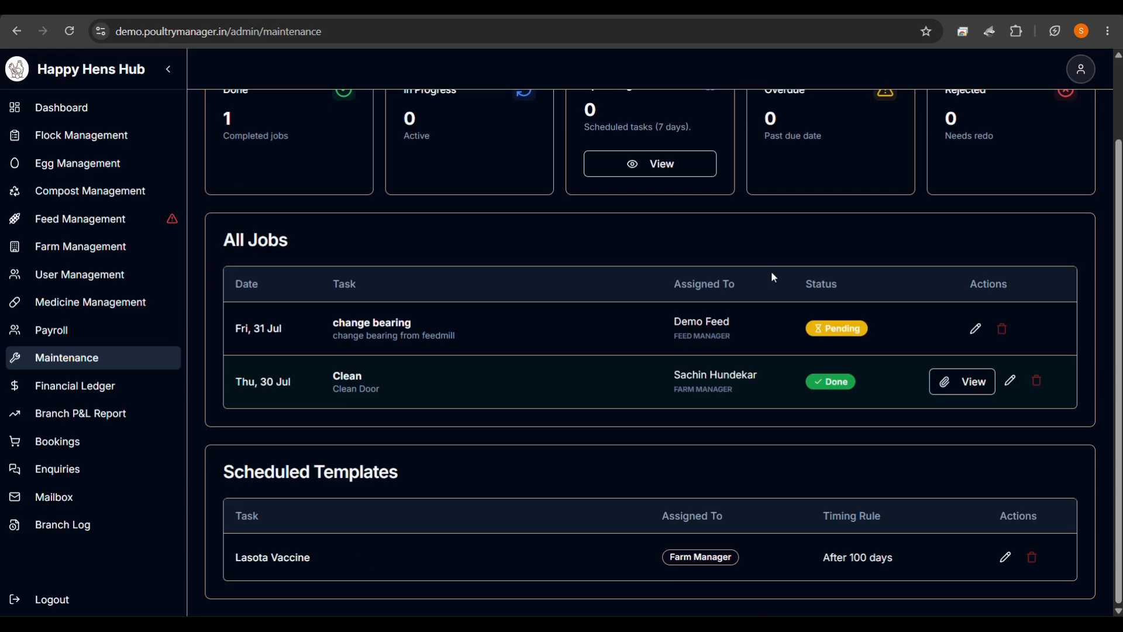
scroll(771, 277, "up", 2)
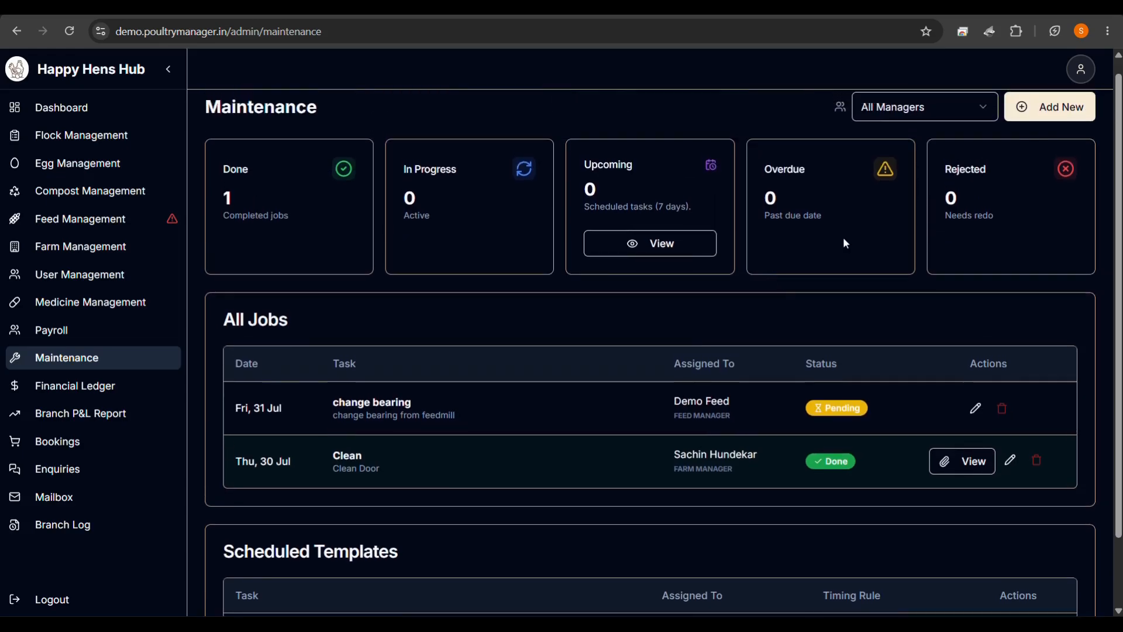
left_click(1050, 117)
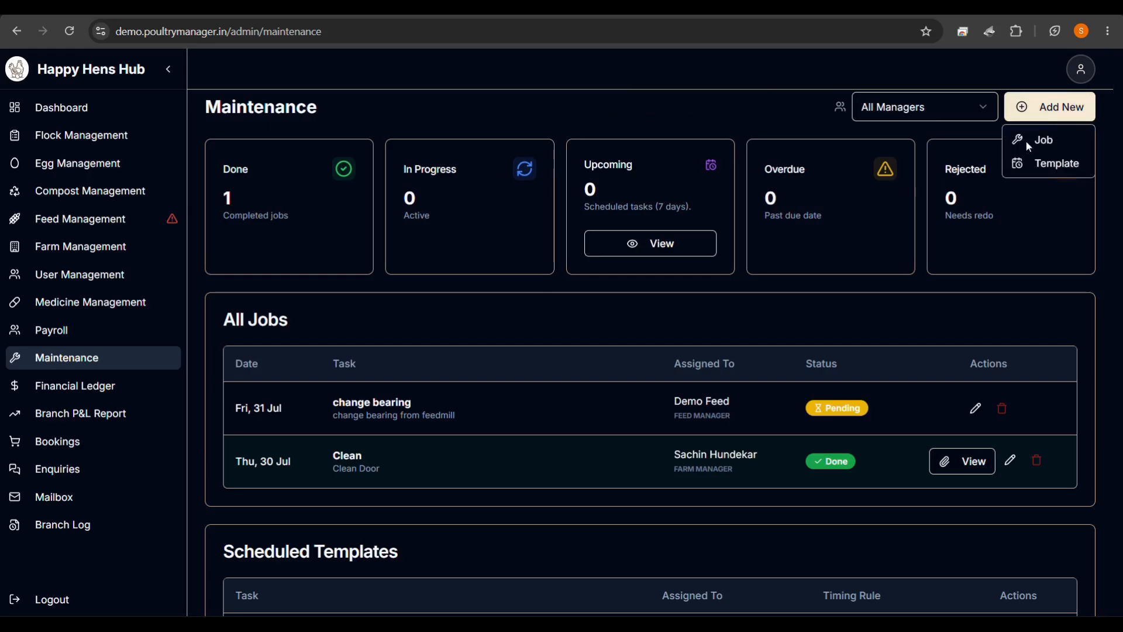
scroll(615, 497, "down", 2)
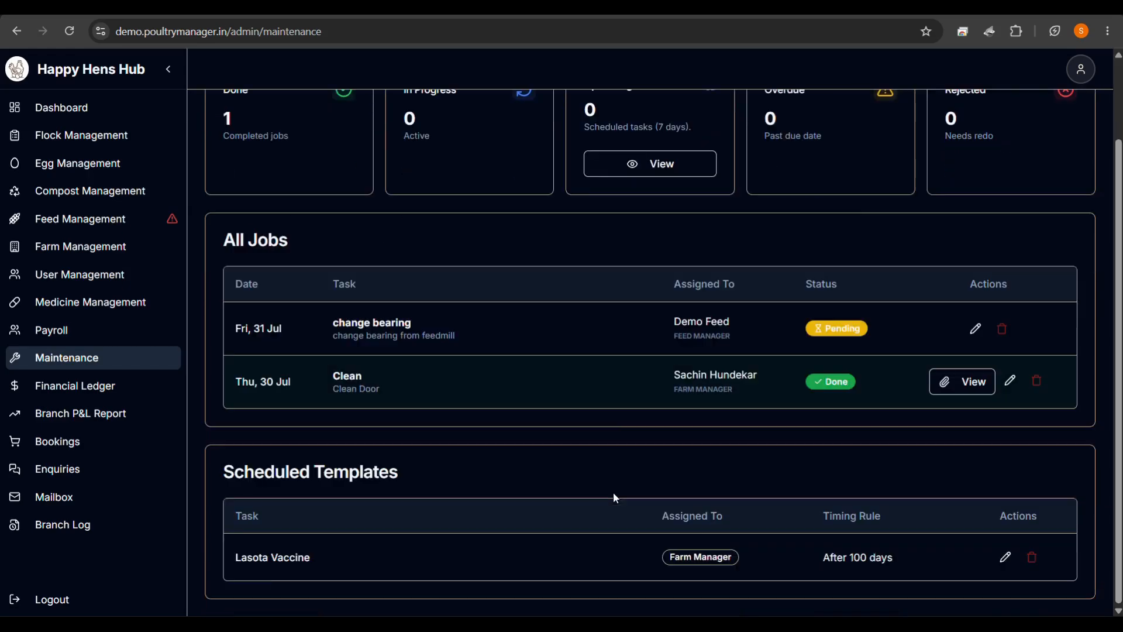
scroll(639, 318, "up", 2)
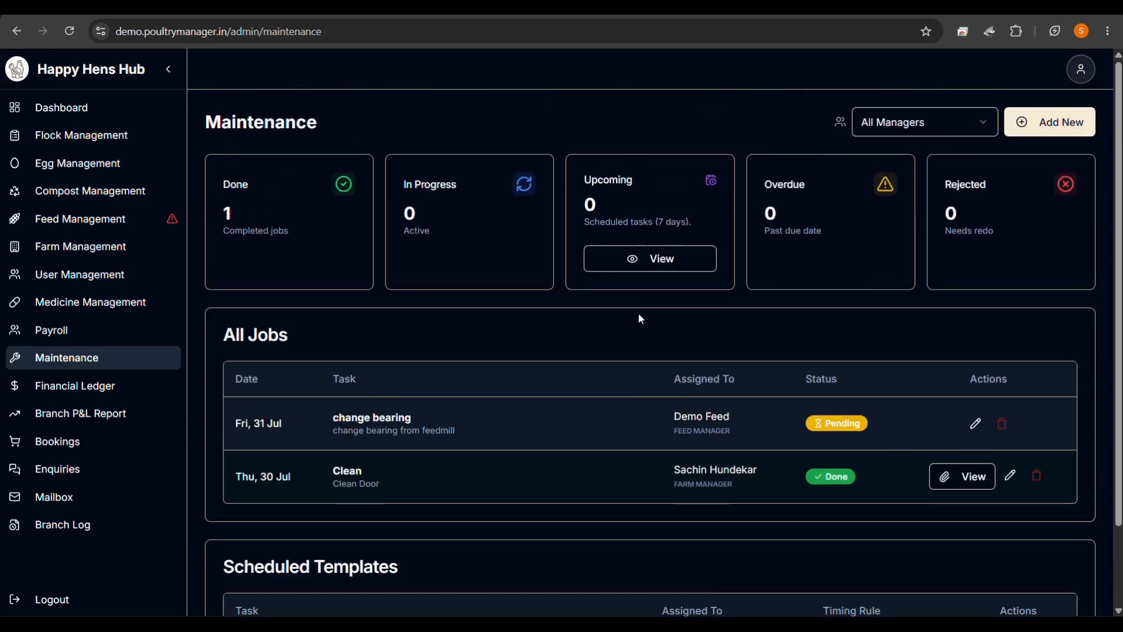